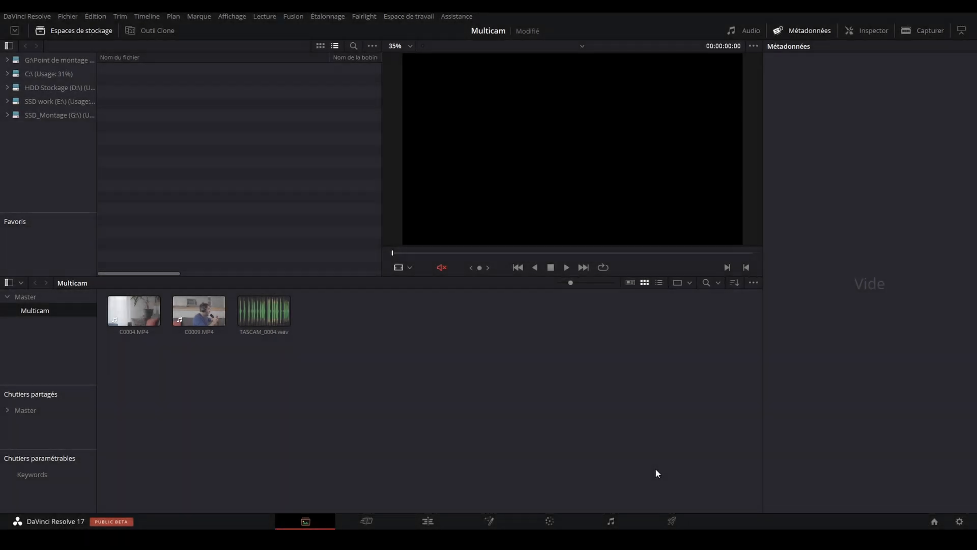
Start a new multicam clip from C0004.MP4, C0009.MP4 and TASCAM_0004.wav, and name it Multicam-1.
{"action": "left_click", "coordinate": [960, 521]}
{"action": "left_click_drag", "start_coordinate": [352, 368], "coordinate": [130, 312]}
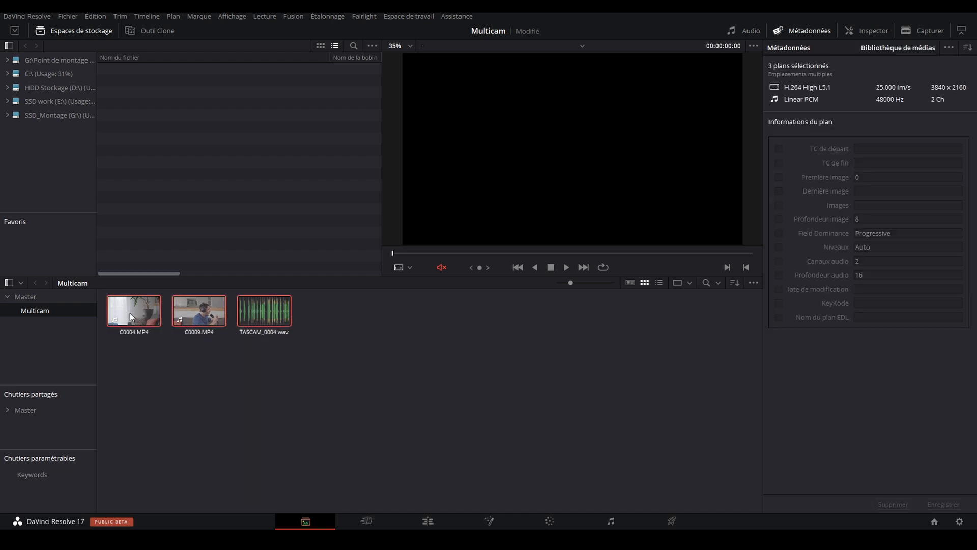
{"action": "right_click", "coordinate": [130, 313]}
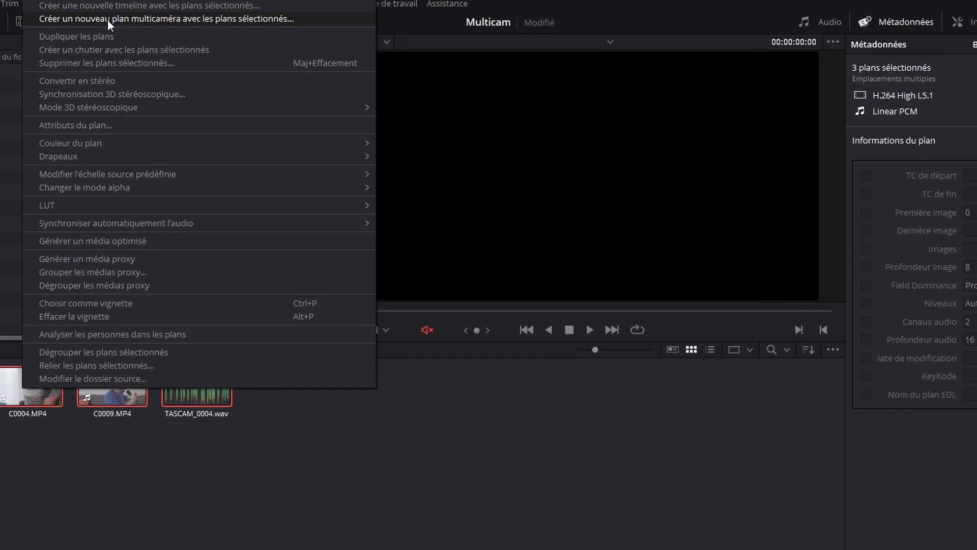
{"action": "left_click", "coordinate": [108, 20]}
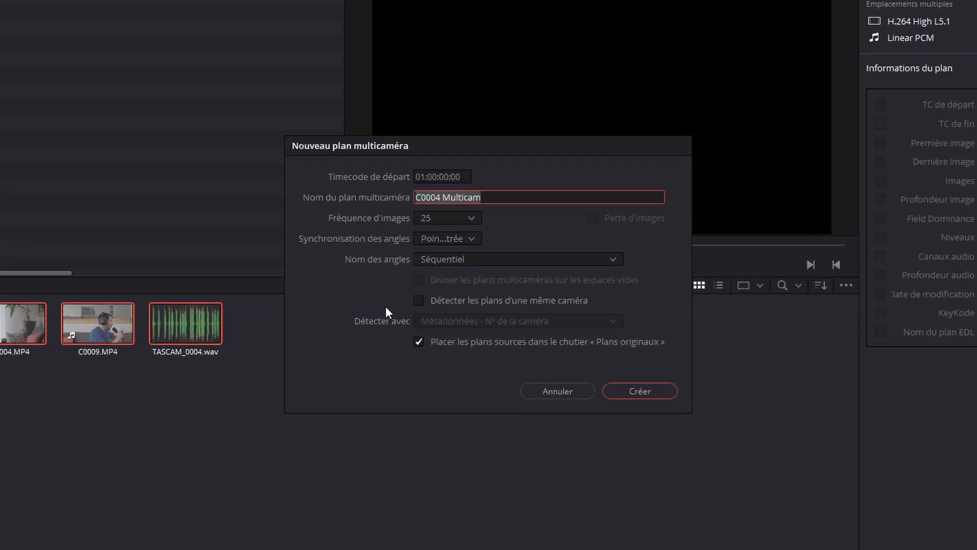
{"action": "type", "text": "Multicam-1"}
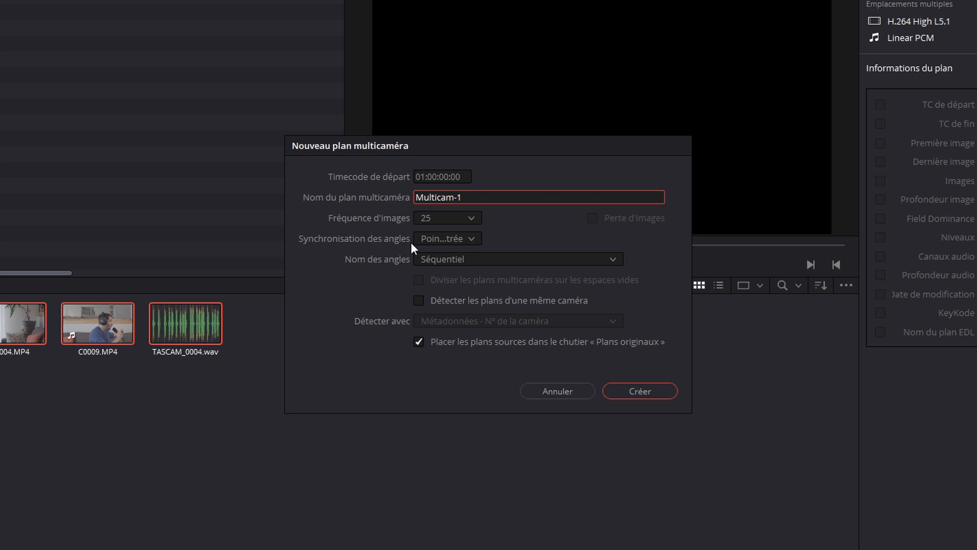
Create the multicam clip with angles synchronised by Son, Séquentiel angle names, and the source clips not moved to the "Plans originaux" bin.
{"action": "left_click", "coordinate": [448, 215]}
{"action": "left_click", "coordinate": [448, 216]}
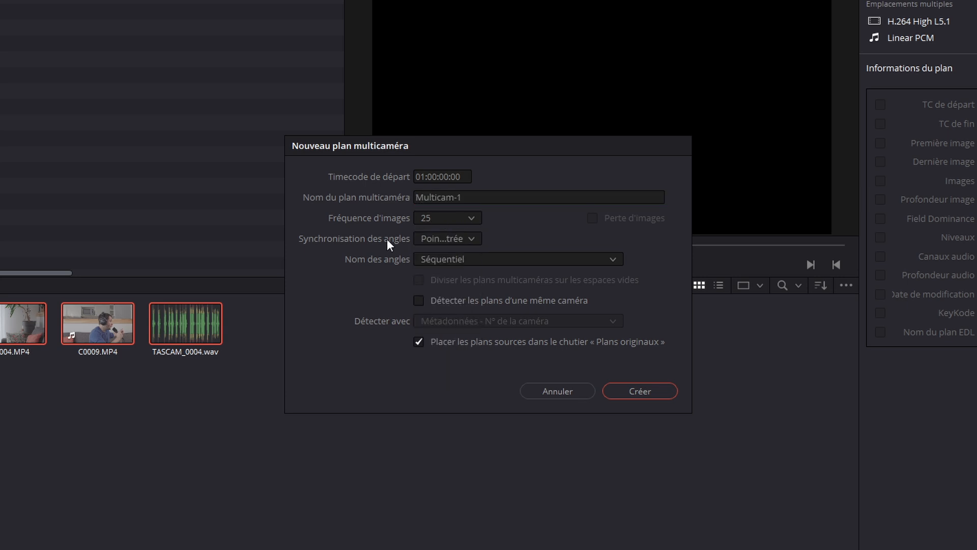
{"action": "left_click", "coordinate": [448, 237]}
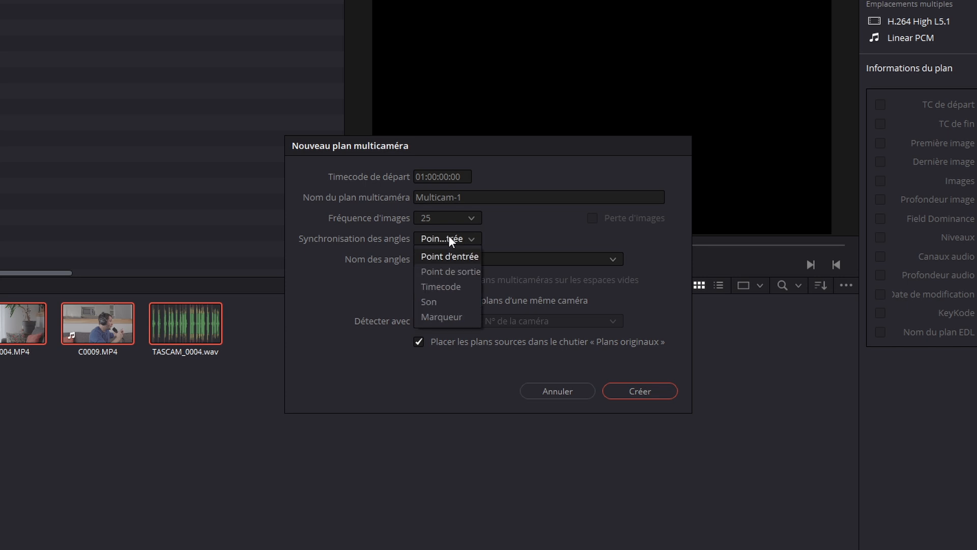
{"action": "left_click", "coordinate": [435, 300]}
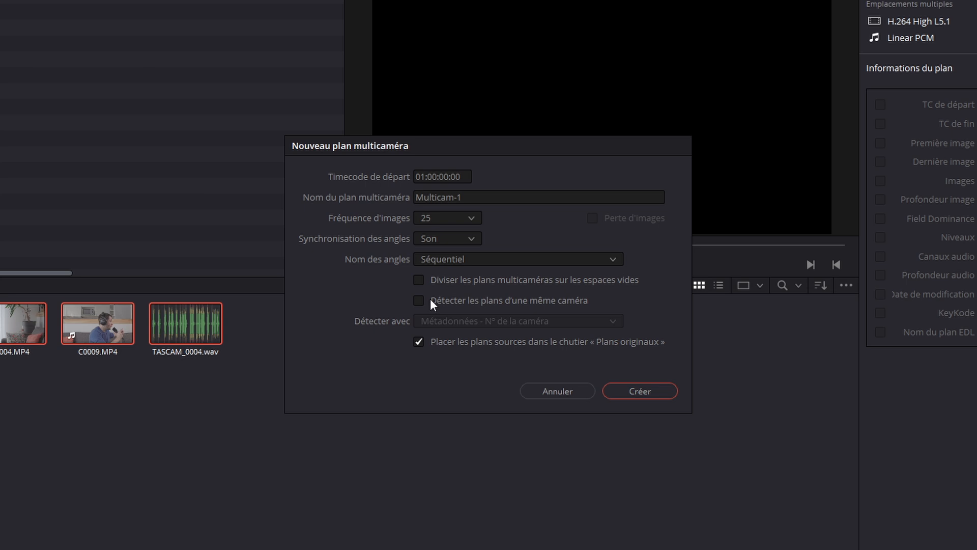
{"action": "left_click", "coordinate": [453, 260]}
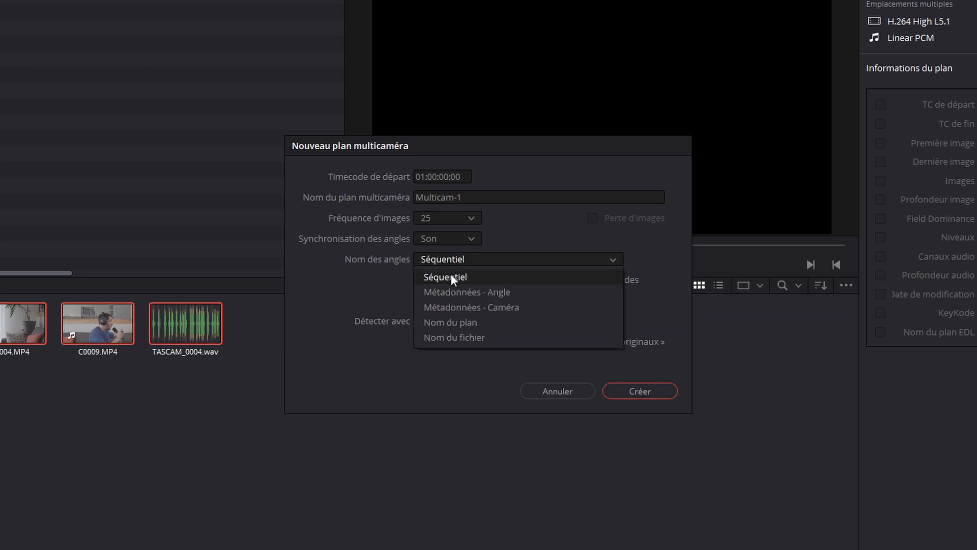
{"action": "left_click", "coordinate": [451, 275]}
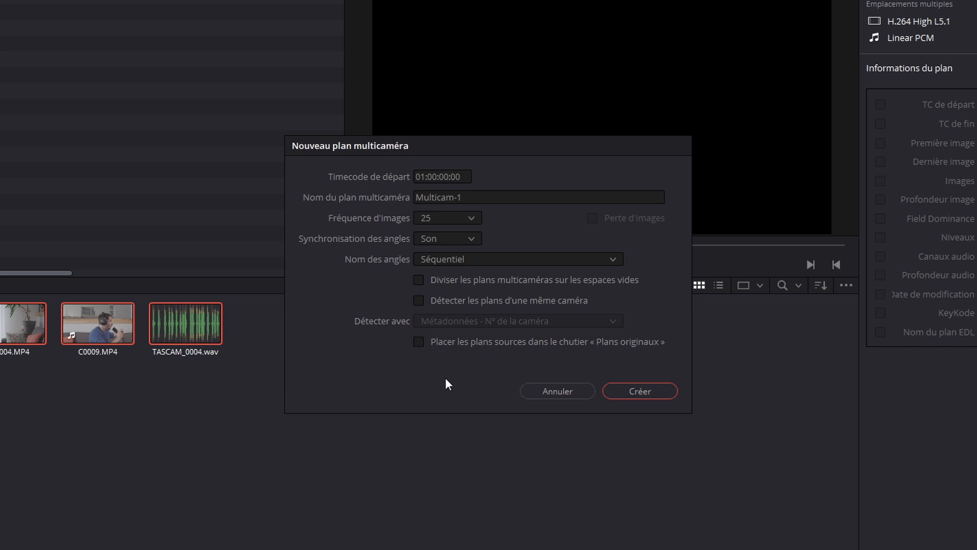
{"action": "left_click", "coordinate": [640, 389]}
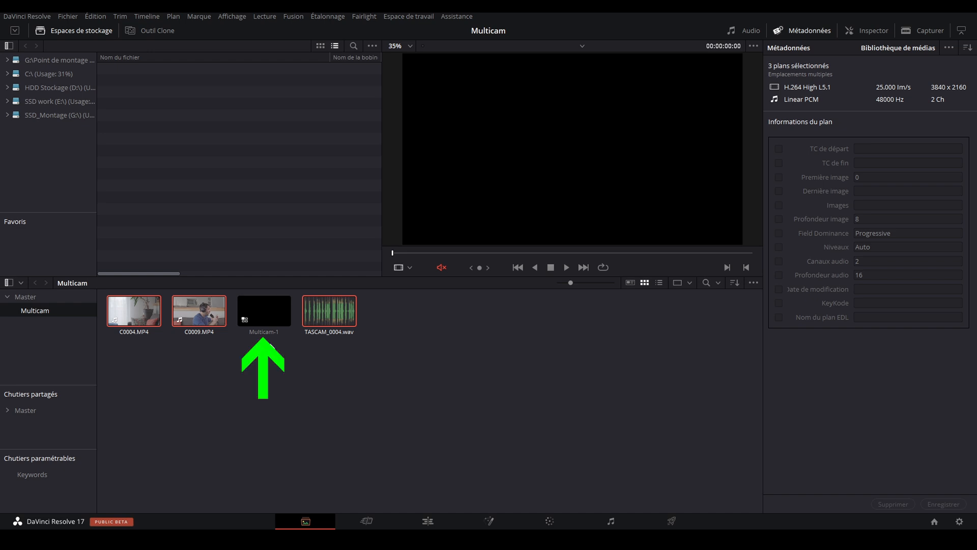
{"action": "left_click", "coordinate": [271, 347]}
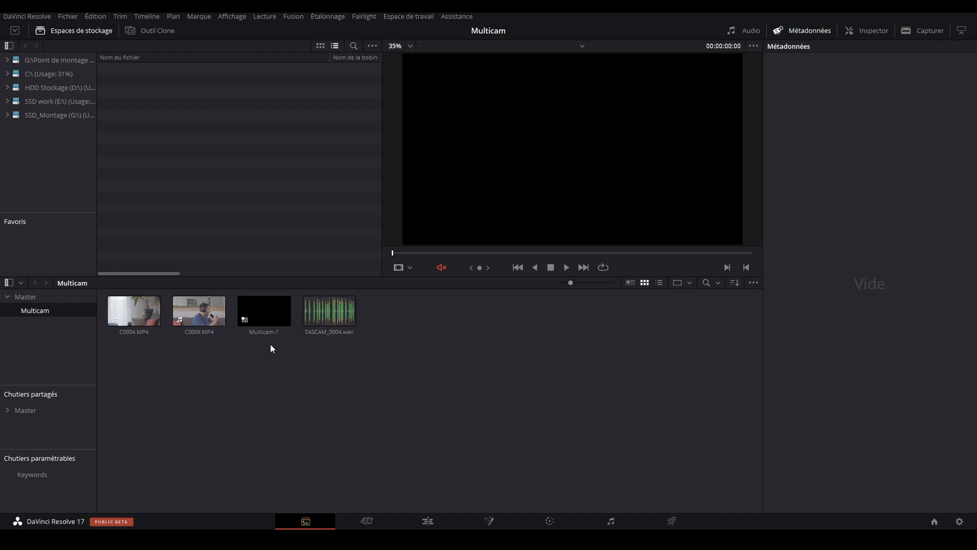
Switch to the Edit page and place the Multicam-1 clip at the start of a new timeline.
{"action": "key", "text": "shift+4"}
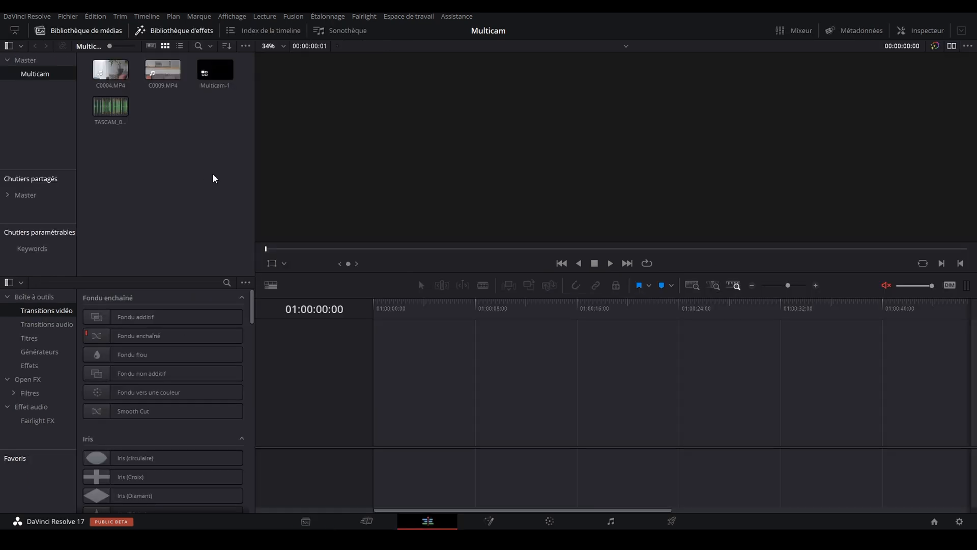
{"action": "left_click", "coordinate": [218, 72]}
{"action": "left_click_drag", "start_coordinate": [218, 72], "coordinate": [380, 396]}
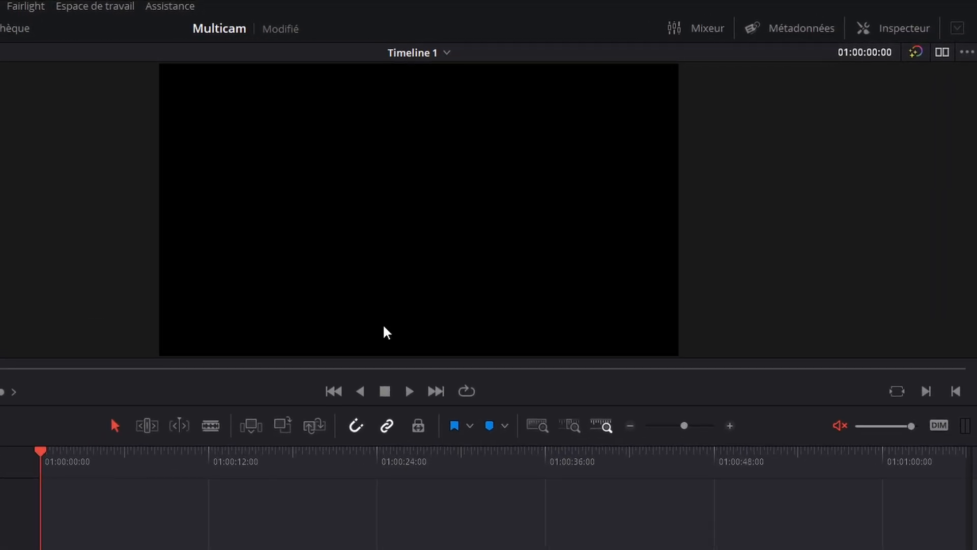
Show two viewers side by side and set the source viewer to Multicaméra mode.
{"action": "left_click", "coordinate": [941, 52]}
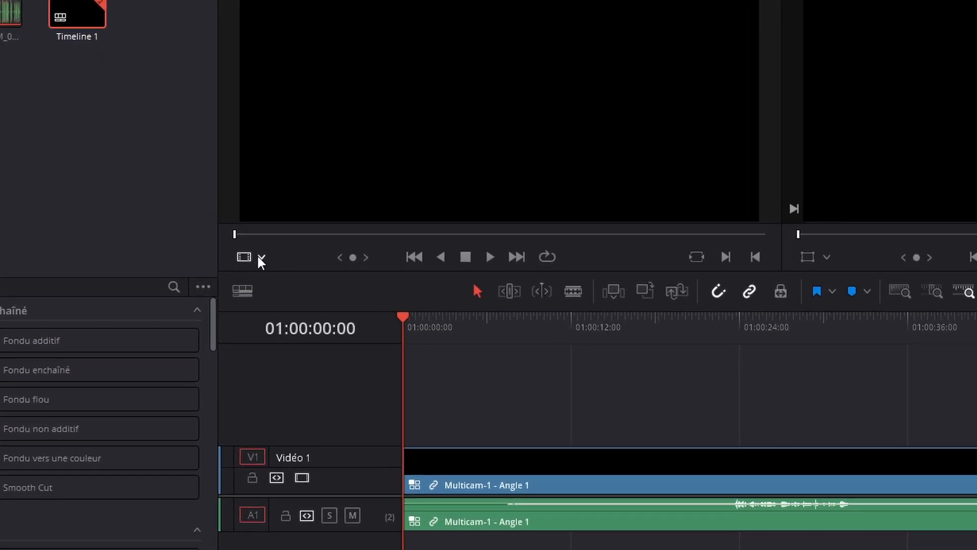
{"action": "left_click", "coordinate": [259, 257]}
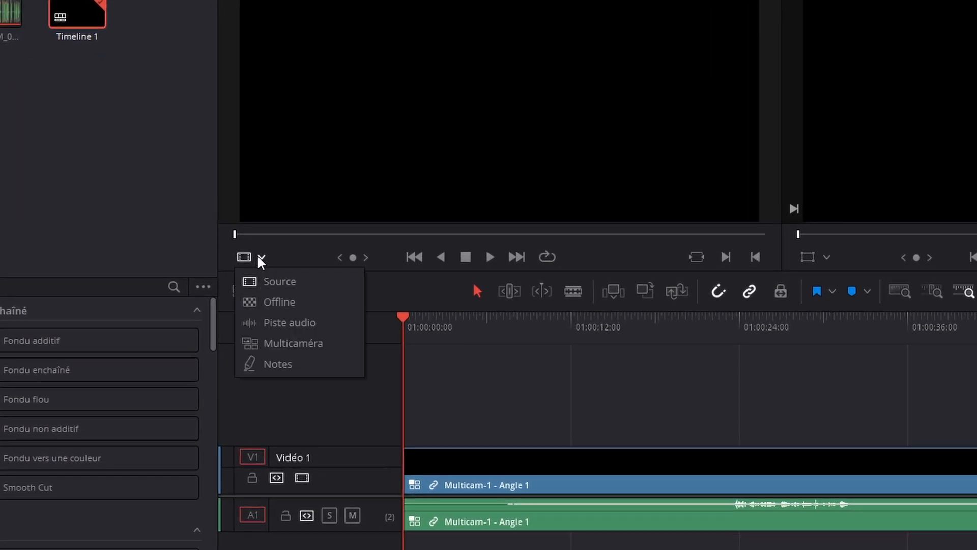
{"action": "left_click", "coordinate": [290, 343]}
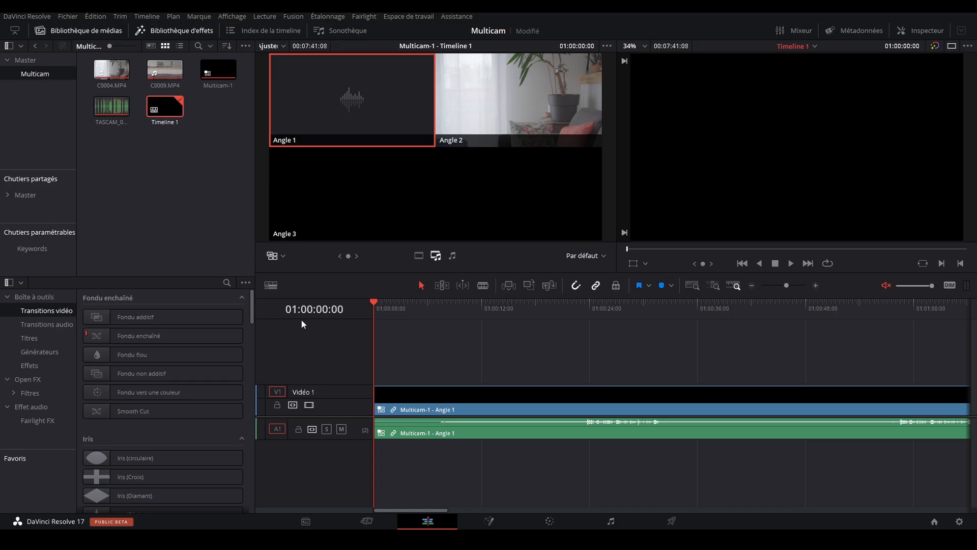
Assign multicam Angle 1 to the audio part of the Multicam-1 clip on the timeline.
{"action": "right_click", "coordinate": [466, 432]}
{"action": "mouse_move", "coordinate": [518, 399]}
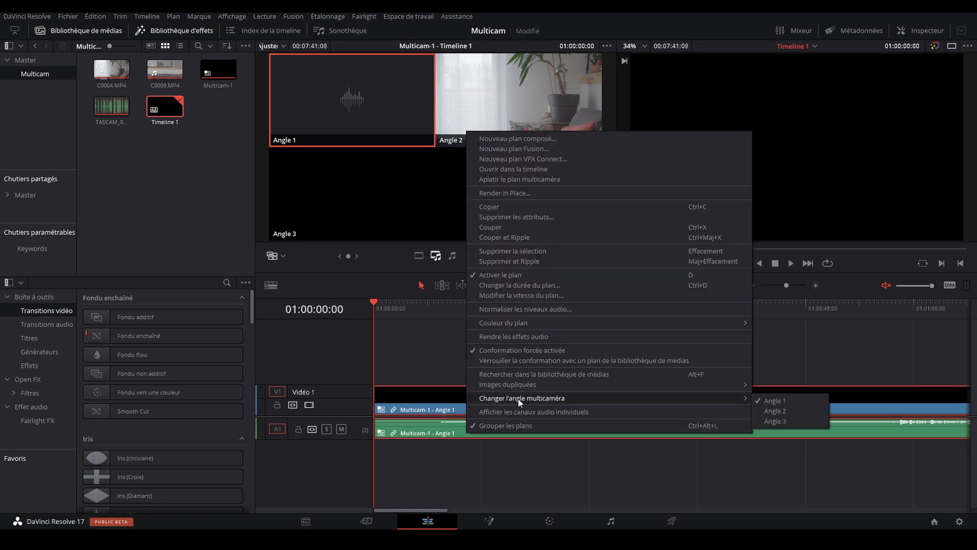
{"action": "left_click", "coordinate": [780, 402]}
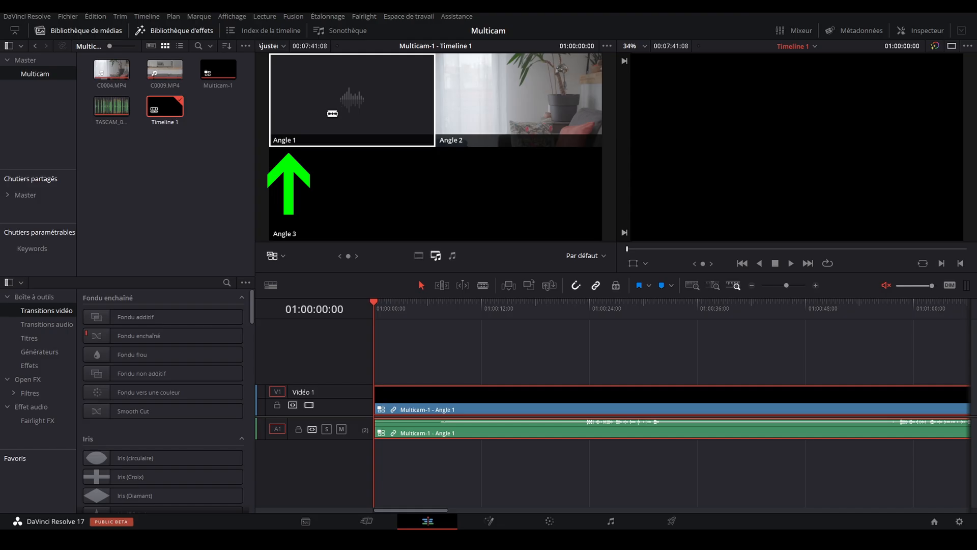
{"action": "left_click", "coordinate": [332, 113]}
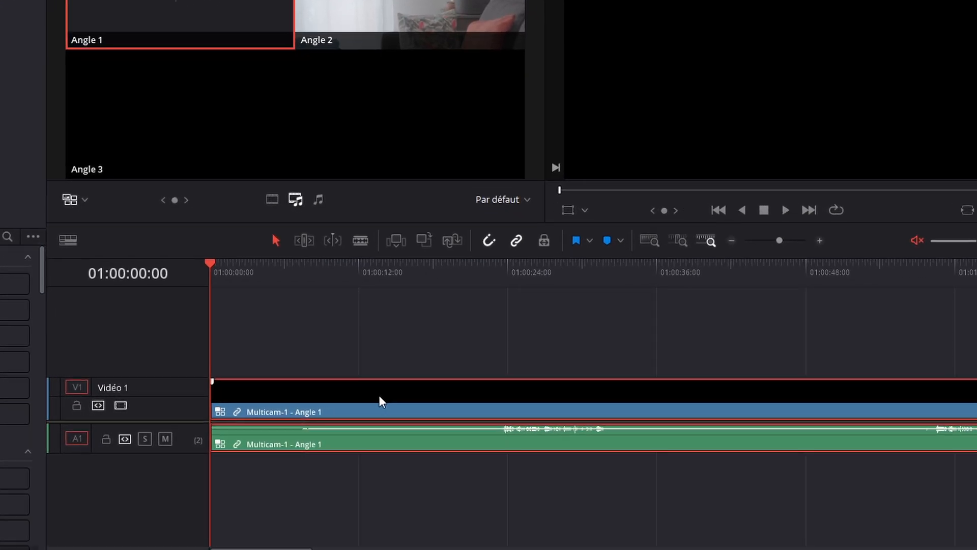
Change the multicam angle of the video clip on track V1 to Angle 2.
{"action": "right_click", "coordinate": [380, 398]}
{"action": "mouse_move", "coordinate": [425, 350]}
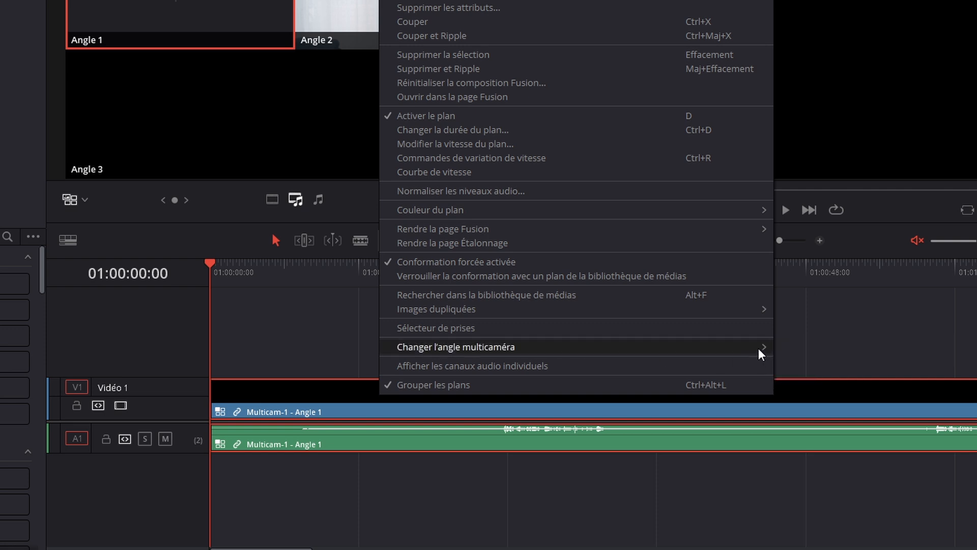
{"action": "mouse_move", "coordinate": [758, 348]}
{"action": "left_click", "coordinate": [811, 365]}
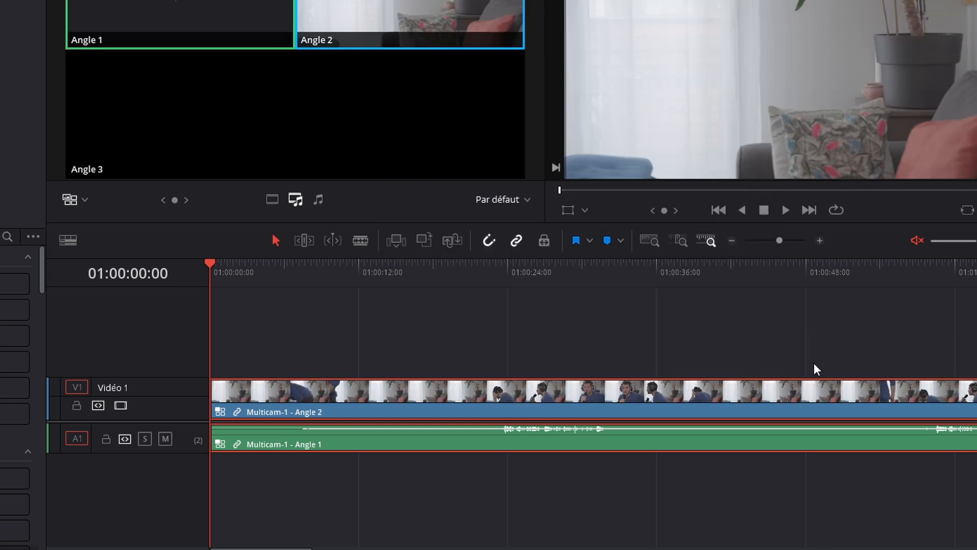
Cut video and audio together to Angle 3 at 01:00:21:03 and back to Angle 2 at 01:00:22:08.
{"action": "left_click", "coordinate": [564, 307]}
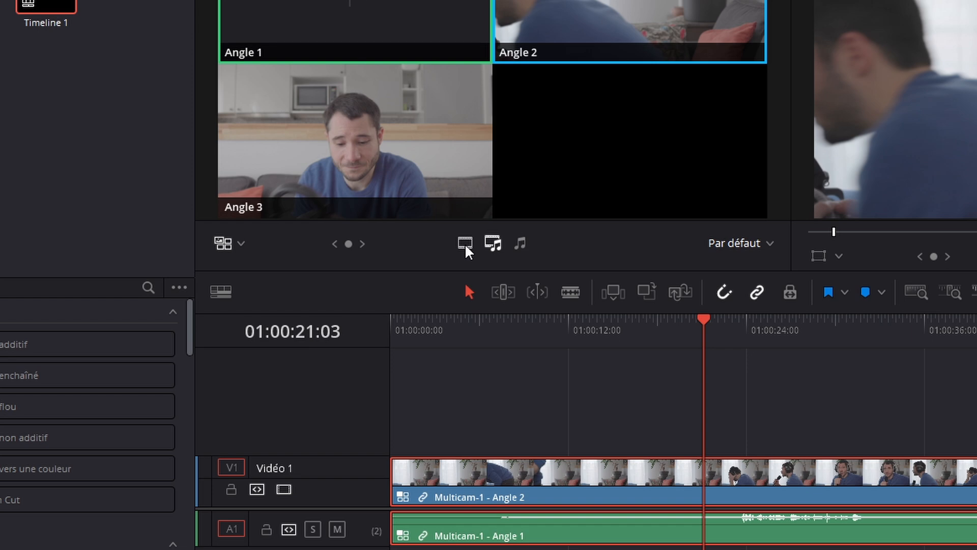
{"action": "left_click", "coordinate": [465, 244]}
{"action": "left_click", "coordinate": [520, 243]}
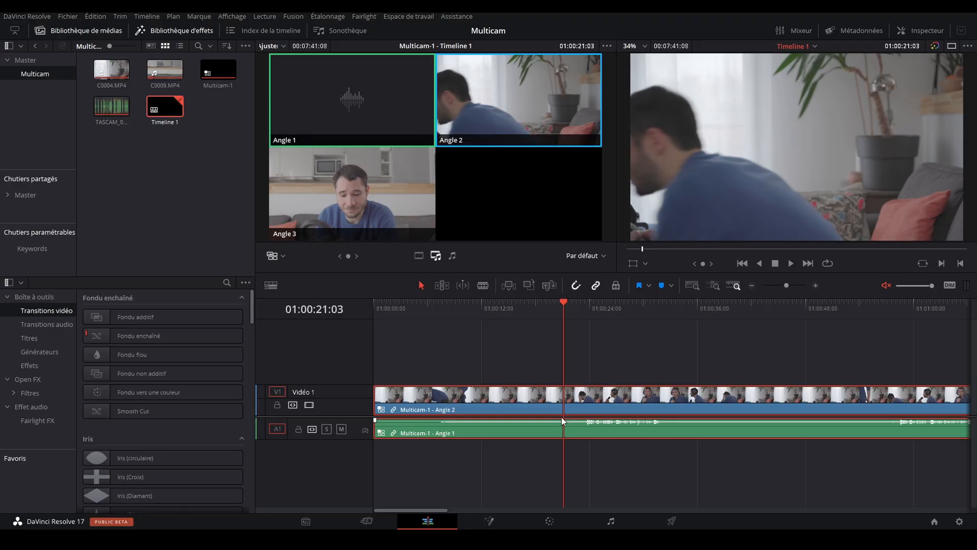
{"action": "left_click", "coordinate": [376, 207]}
{"action": "left_click", "coordinate": [574, 301]}
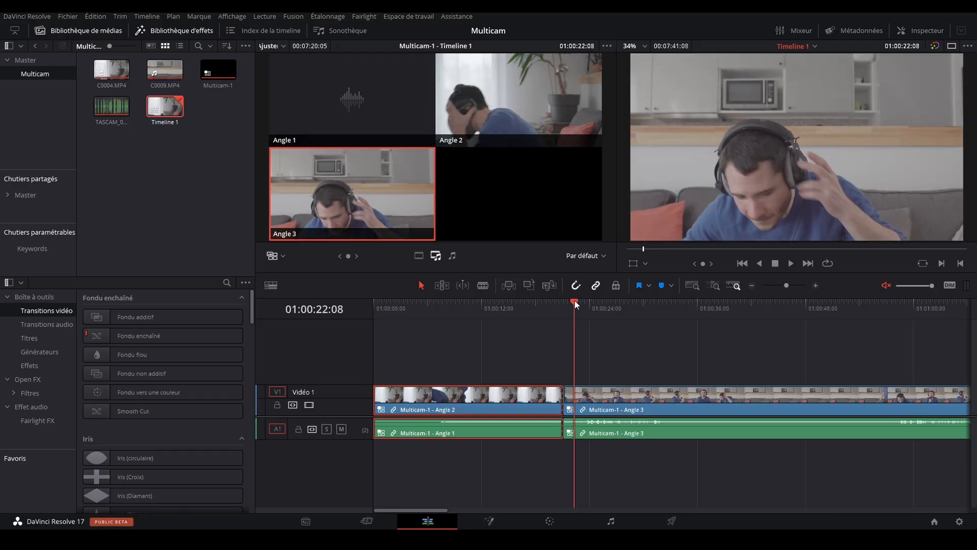
{"action": "left_click", "coordinate": [503, 104]}
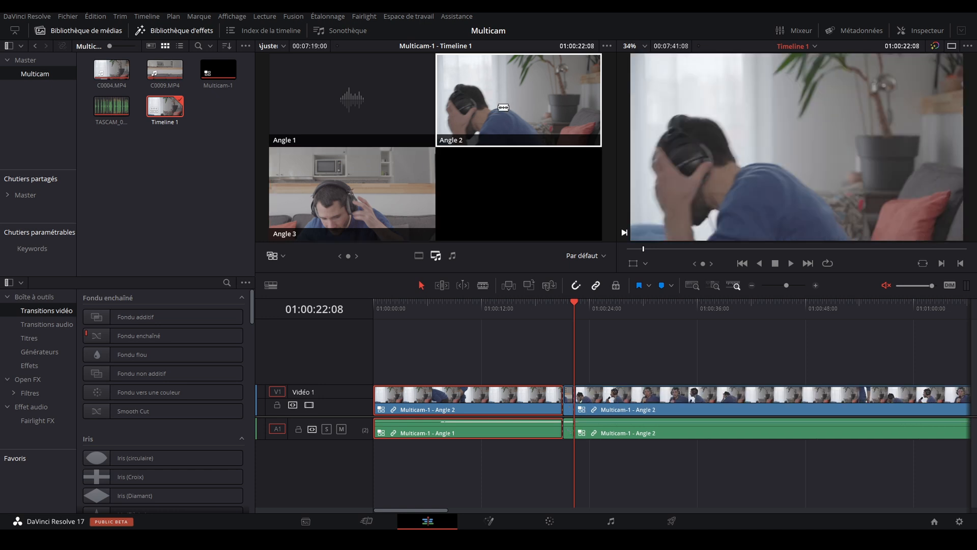
Check the short Angle 3 segment against the following Angle 2 segment, and undo both angle cuts.
{"action": "left_click", "coordinate": [563, 314]}
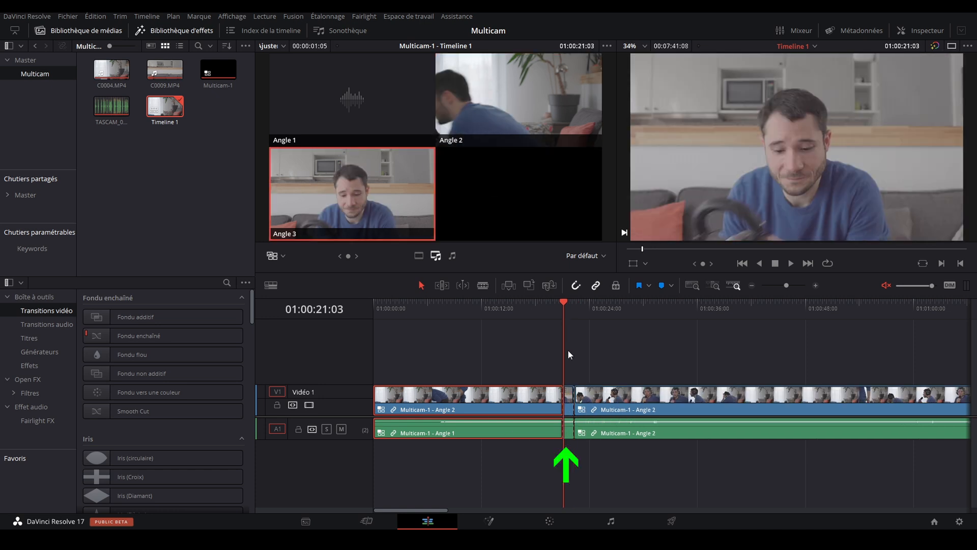
{"action": "left_click", "coordinate": [569, 402]}
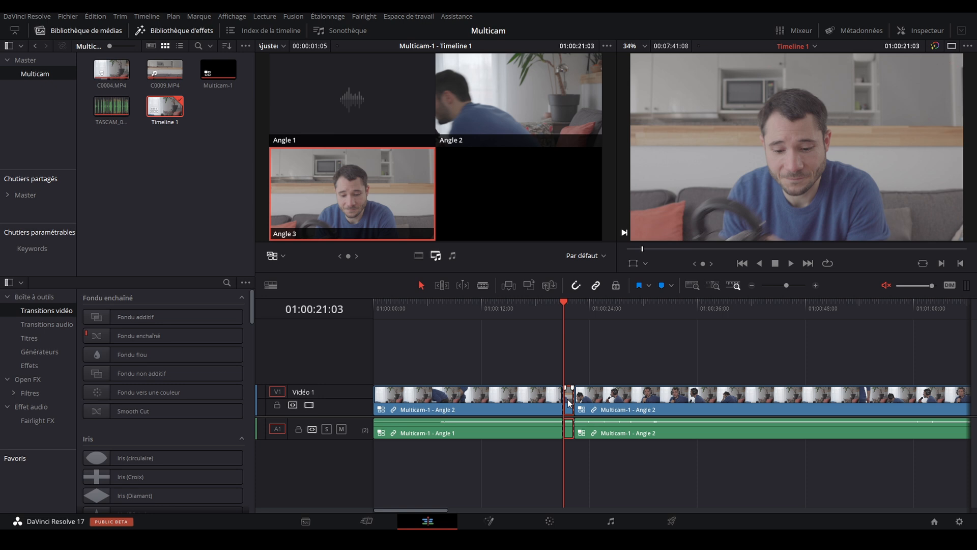
{"action": "left_click", "coordinate": [655, 378]}
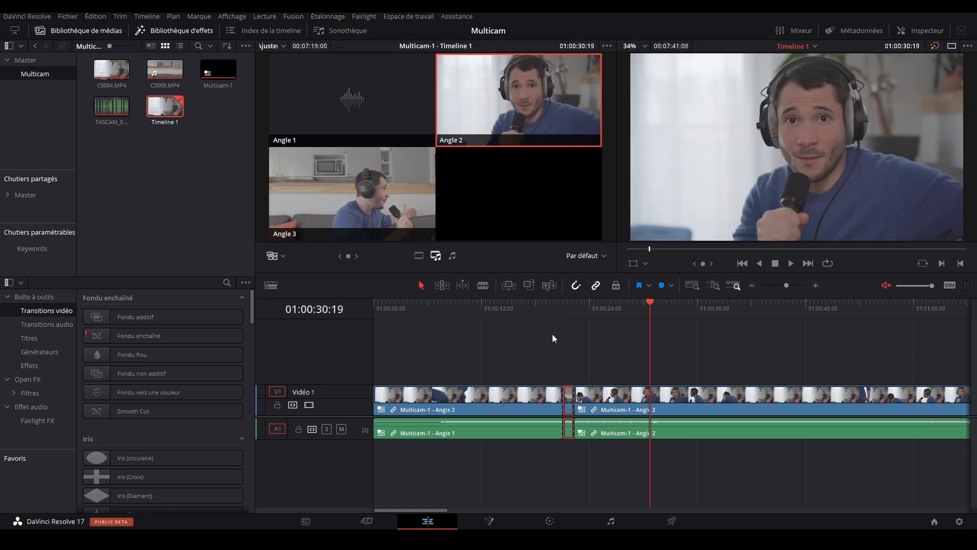
{"action": "key", "text": "ctrl+z"}
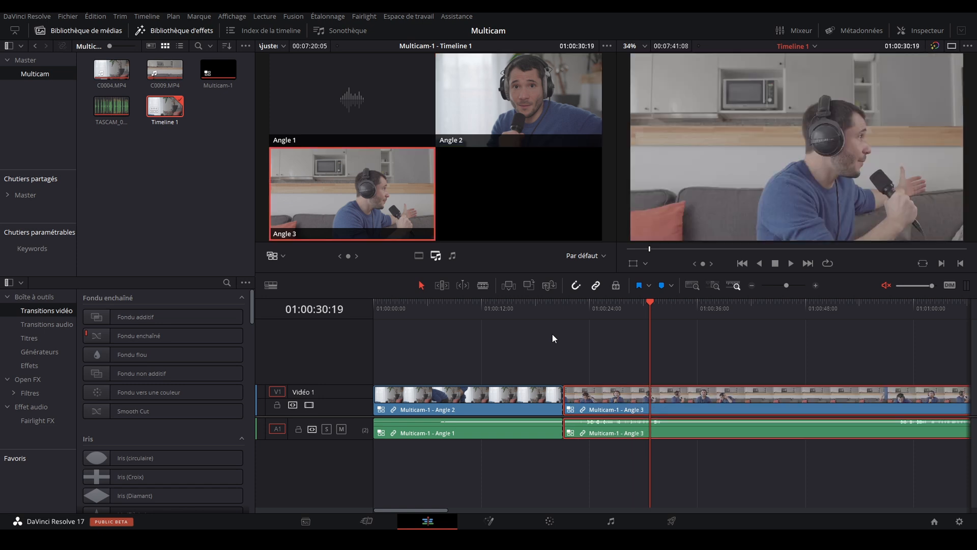
{"action": "key", "text": "ctrl+z"}
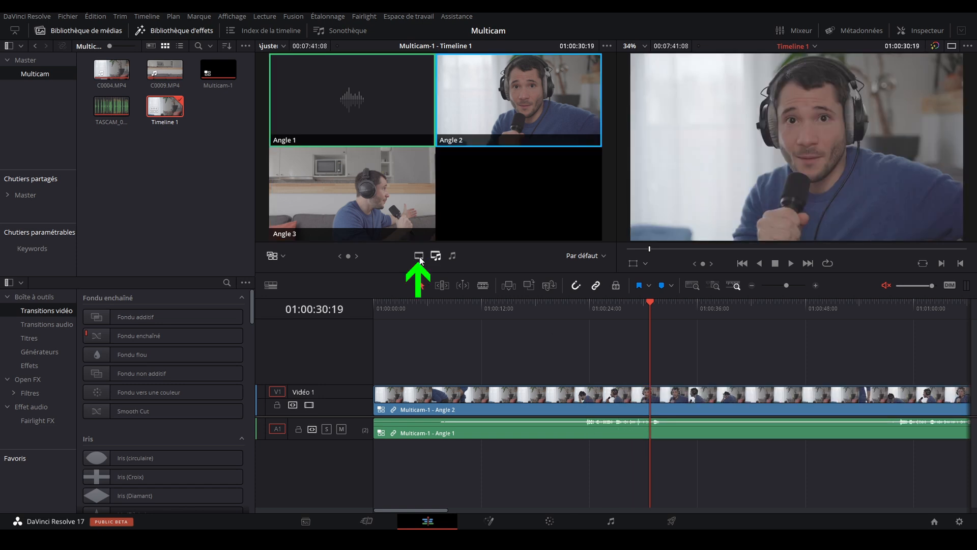
Restrict angle switching to video only and cut the video to Angle 3 at 01:00:18:22.
{"action": "left_click", "coordinate": [419, 256]}
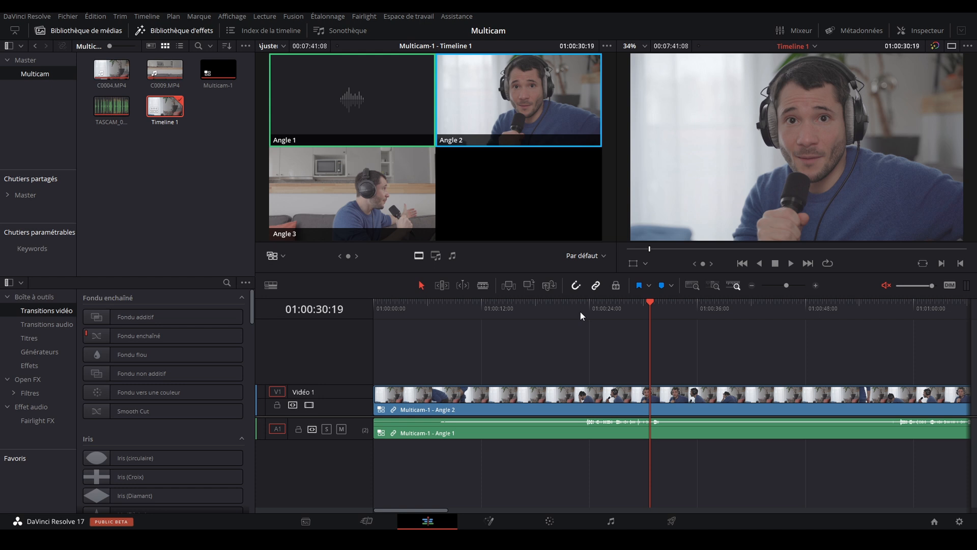
{"action": "left_click", "coordinate": [562, 309]}
{"action": "left_click_drag", "start_coordinate": [562, 305], "coordinate": [544, 305]}
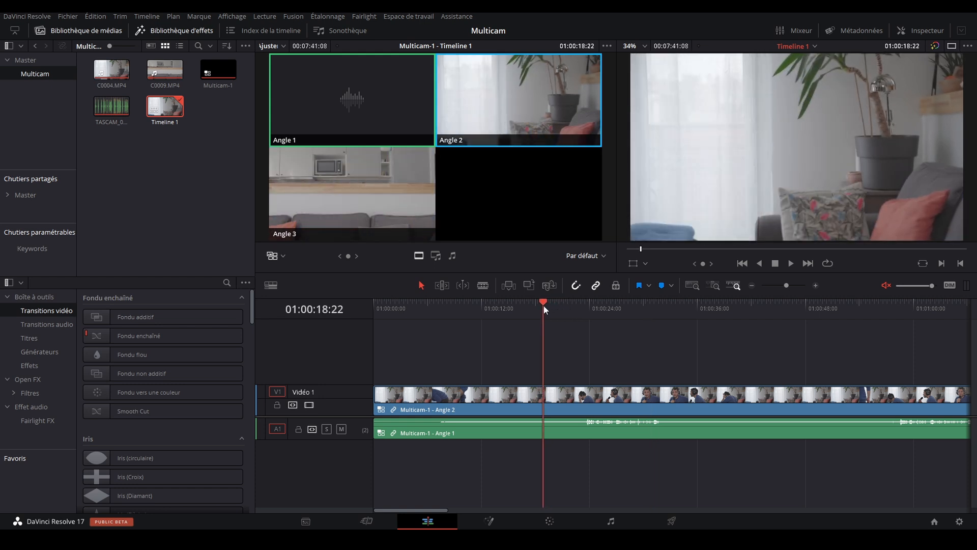
{"action": "left_click", "coordinate": [366, 198]}
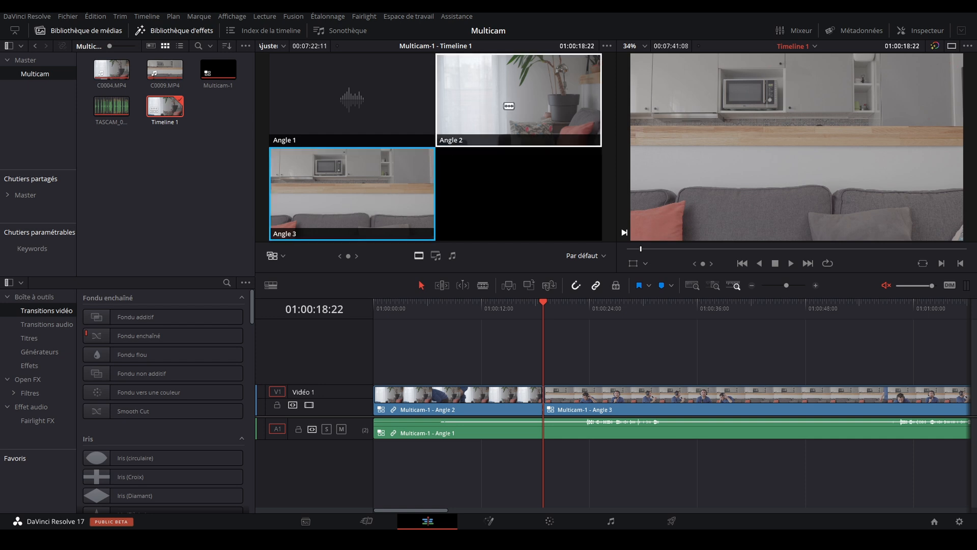
During playback from 01:00:18:22, cut the video live to Angle 2, then Angle 3, and back to Angle 2.
{"action": "key", "text": "space"}
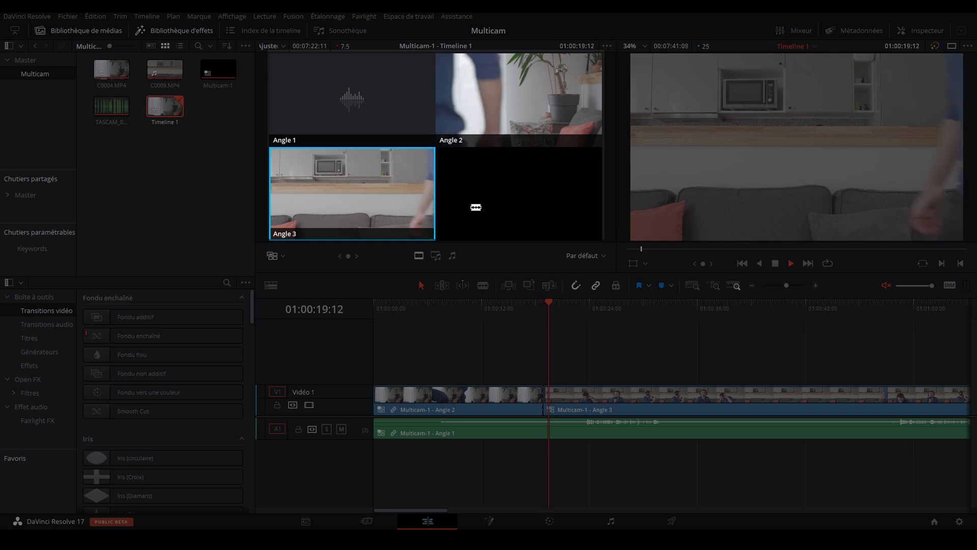
{"action": "left_click", "coordinate": [503, 96]}
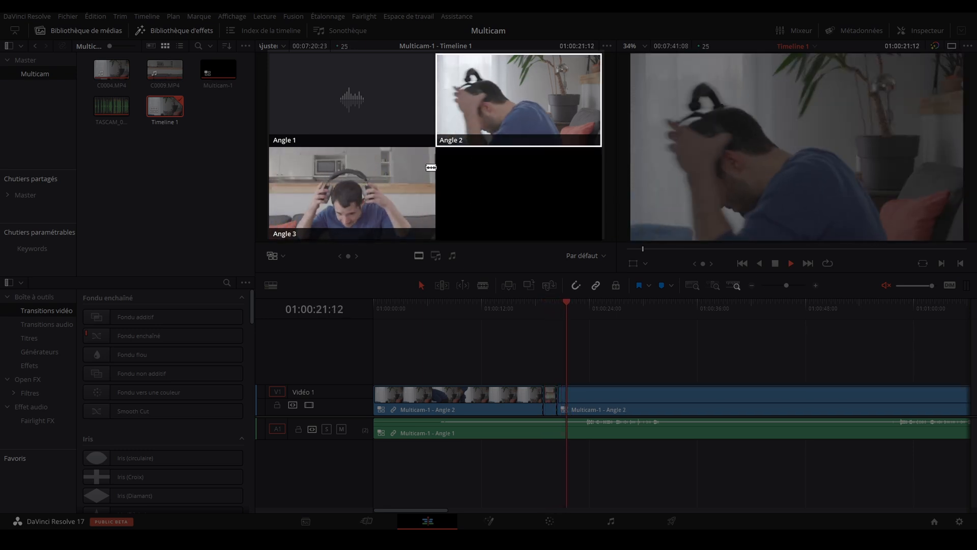
{"action": "left_click", "coordinate": [371, 184]}
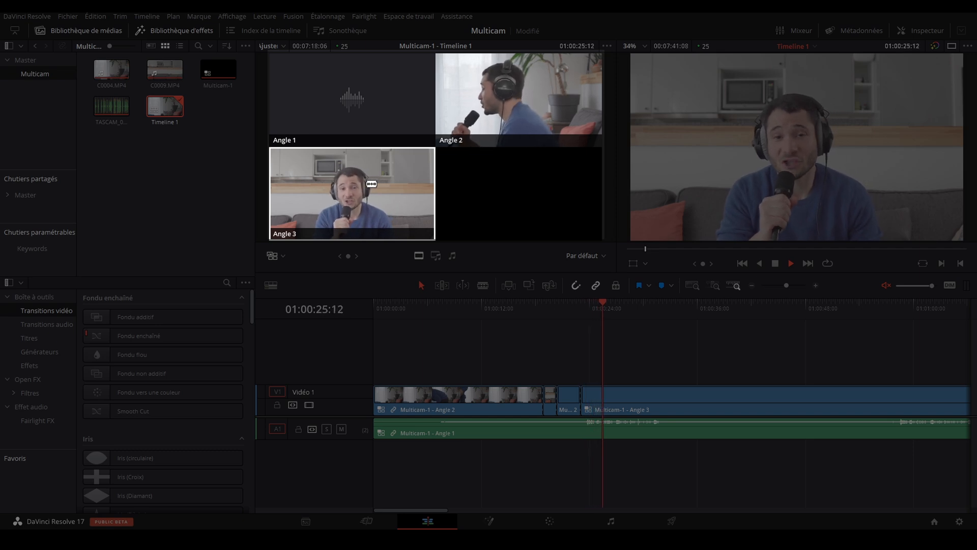
{"action": "left_click", "coordinate": [497, 86]}
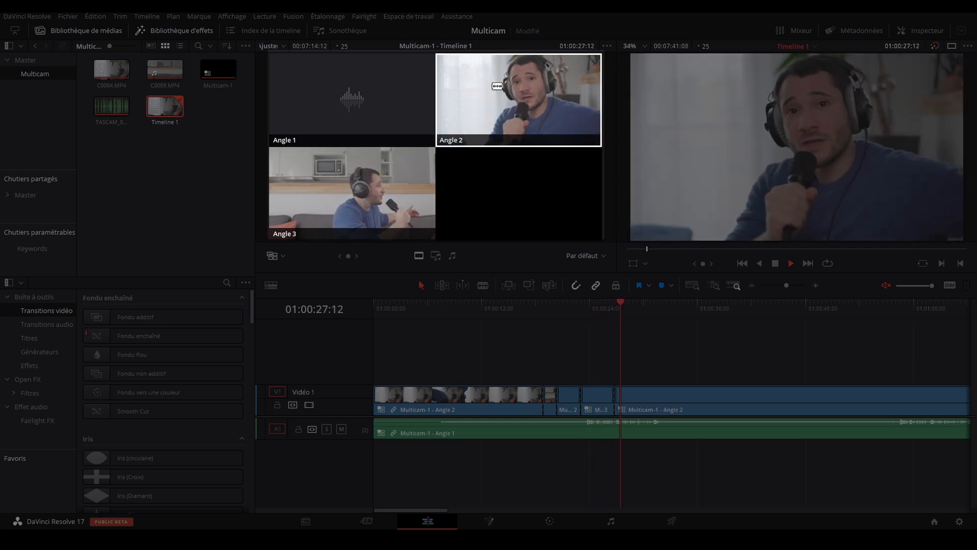
{"action": "key", "text": "space"}
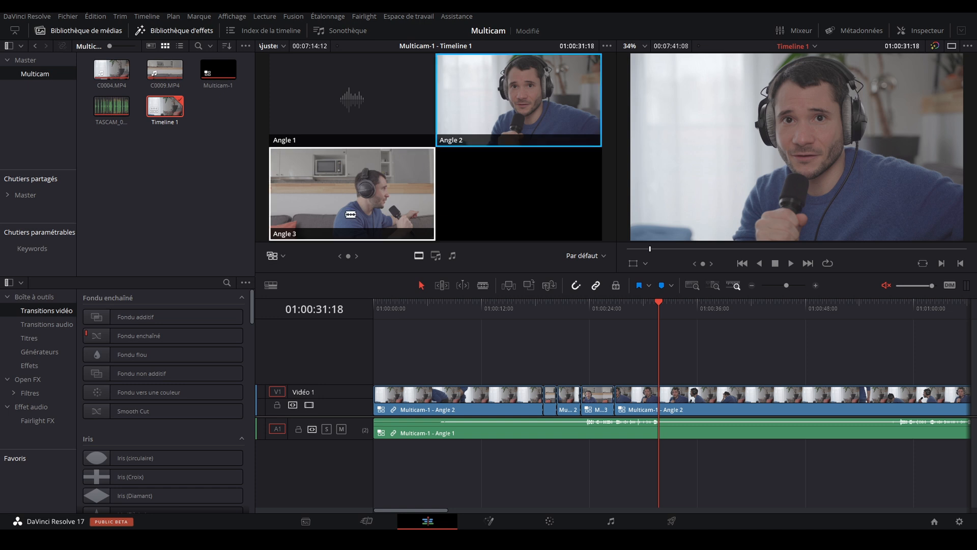
Undo the three live angle cuts and the earlier video cut to Angle 3 at 01:00:18:22.
{"action": "key", "text": "ctrl+z"}
{"action": "key", "text": "ctrl+z"}
{"action": "key", "text": "ctrl+z"}
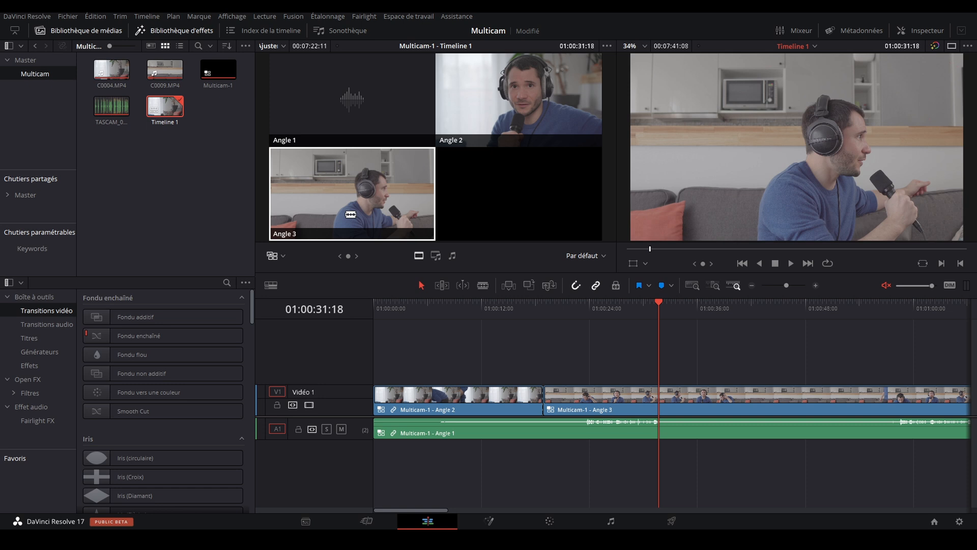
{"action": "key", "text": "ctrl+z"}
Save the project and, playing from about 01:00:19:00, cut the video live to Angle 3, Angle 2, Angle 3 and back to Angle 2.
{"action": "left_click", "coordinate": [542, 304]}
{"action": "key", "text": "ctrl+s"}
{"action": "key", "text": "space"}
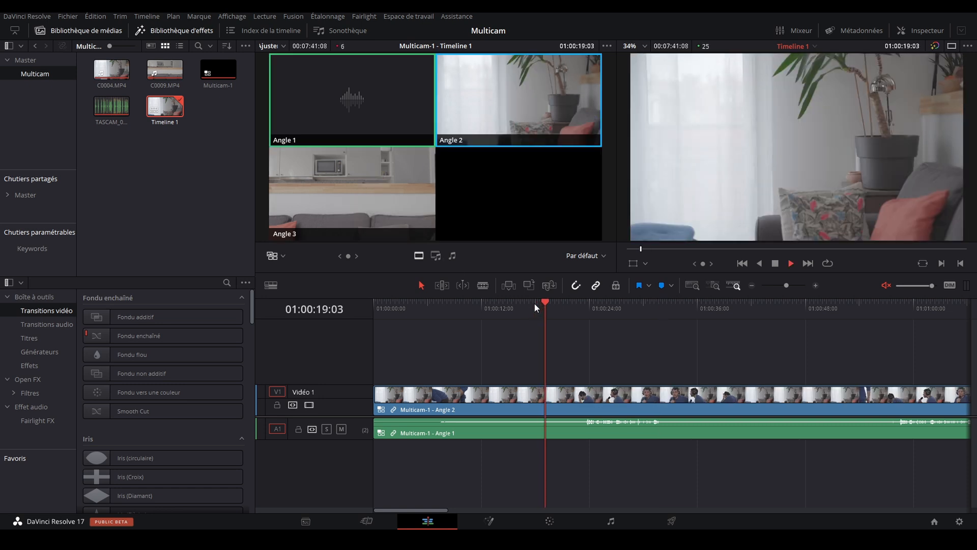
{"action": "key", "text": "3"}
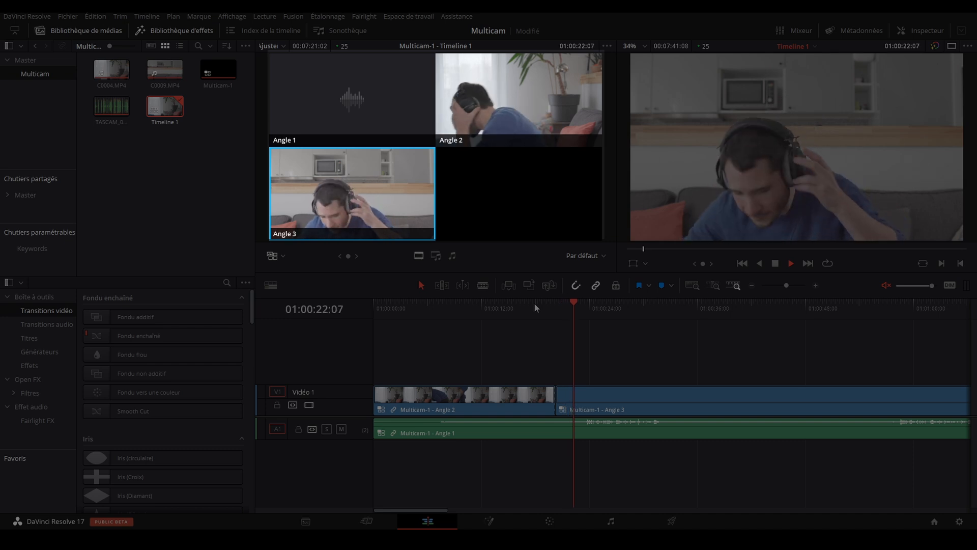
{"action": "key", "text": "2"}
{"action": "key", "text": "3"}
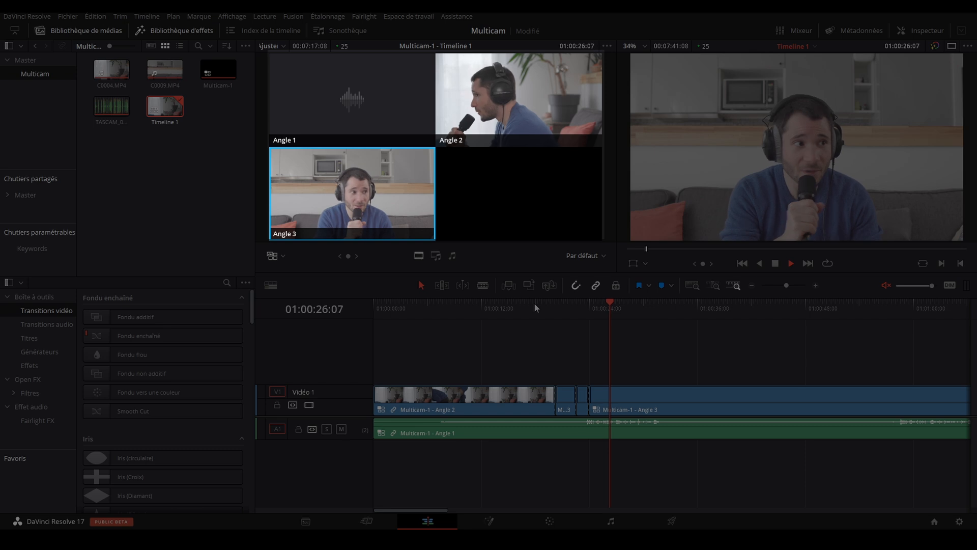
{"action": "key", "text": "2"}
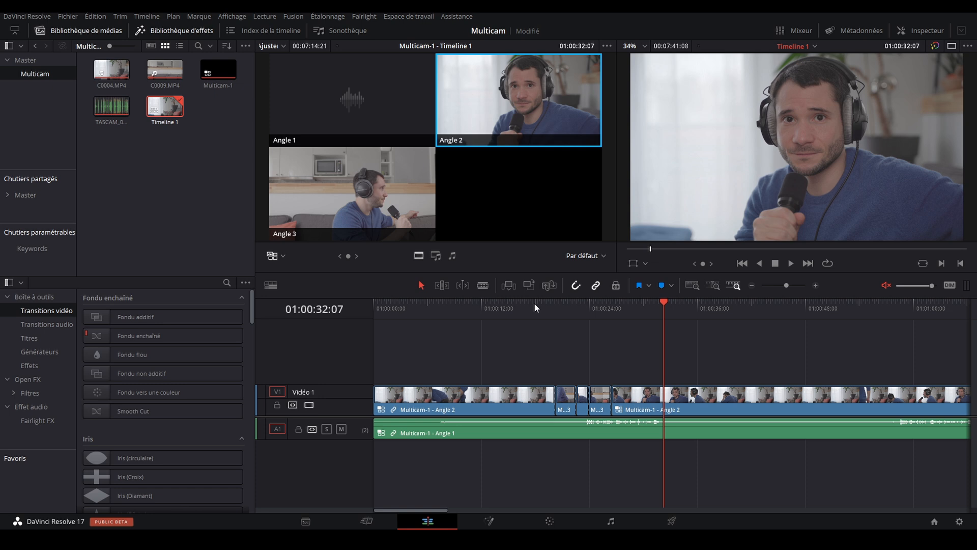
Change the multicam angle of the short V1 segment starting at 01:00:20:06 to Angle 2 and play it back.
{"action": "left_click", "coordinate": [555, 305]}
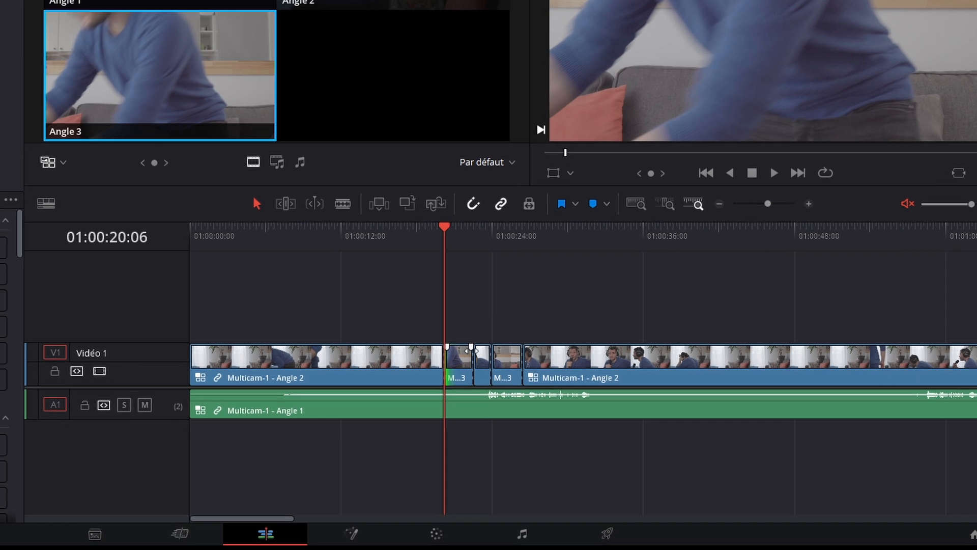
{"action": "left_click", "coordinate": [456, 371]}
{"action": "right_click", "coordinate": [455, 370]}
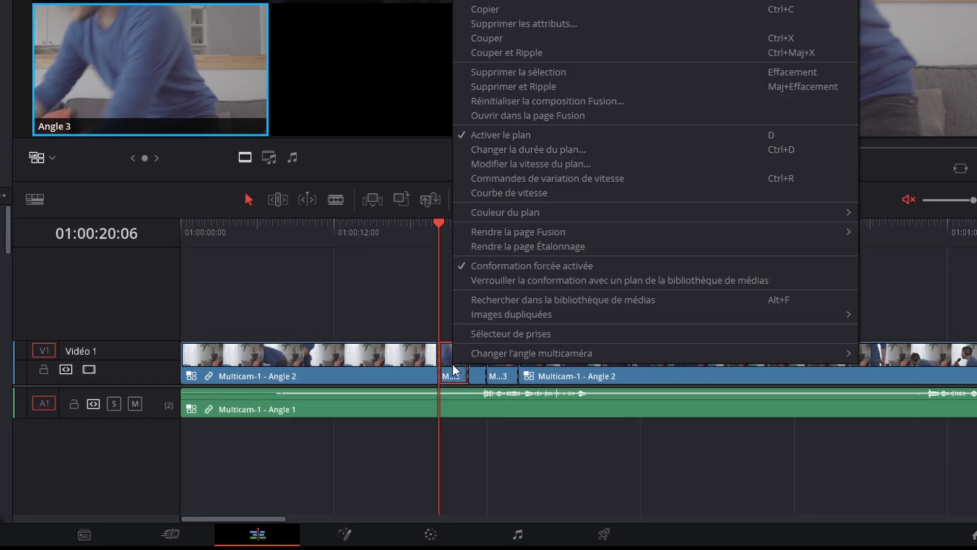
{"action": "mouse_move", "coordinate": [489, 355]}
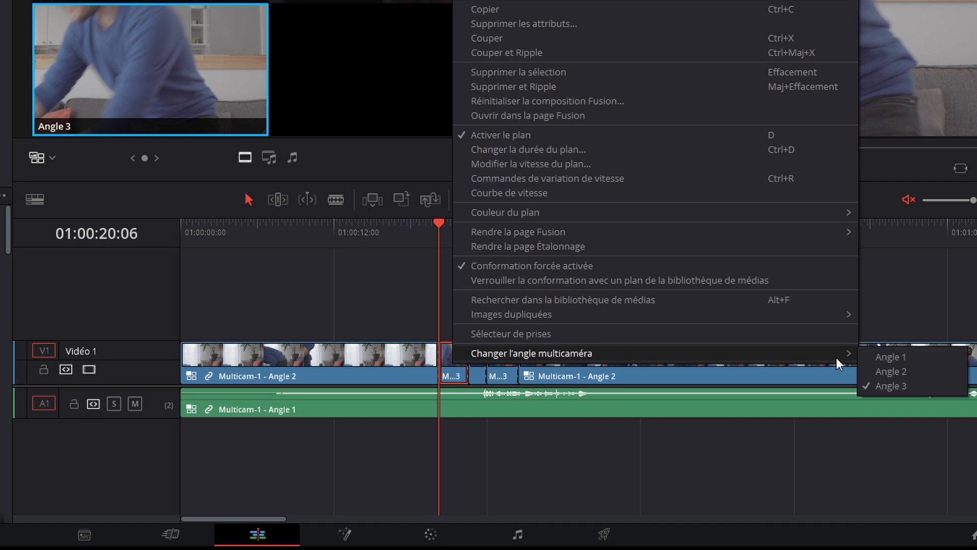
{"action": "left_click", "coordinate": [903, 375]}
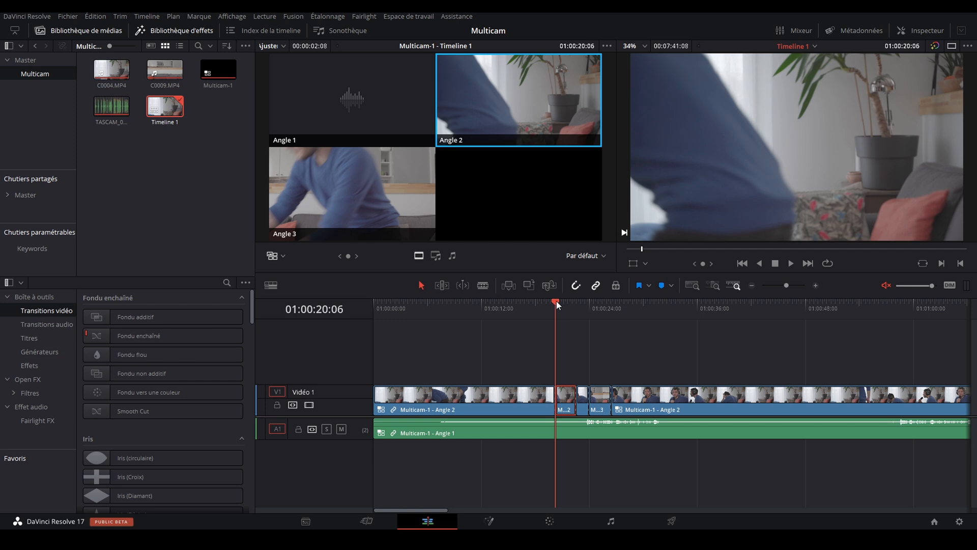
{"action": "key", "text": "space"}
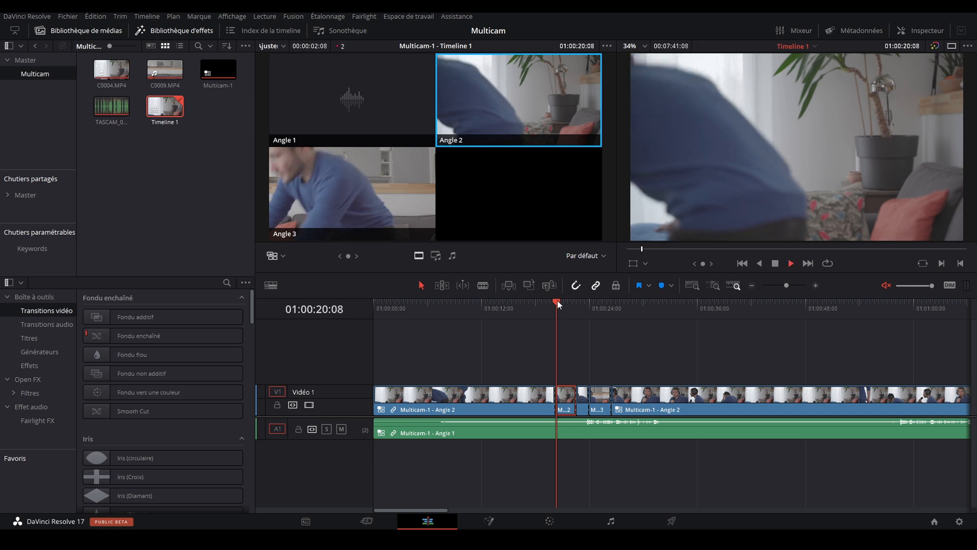
{"action": "key", "text": "space"}
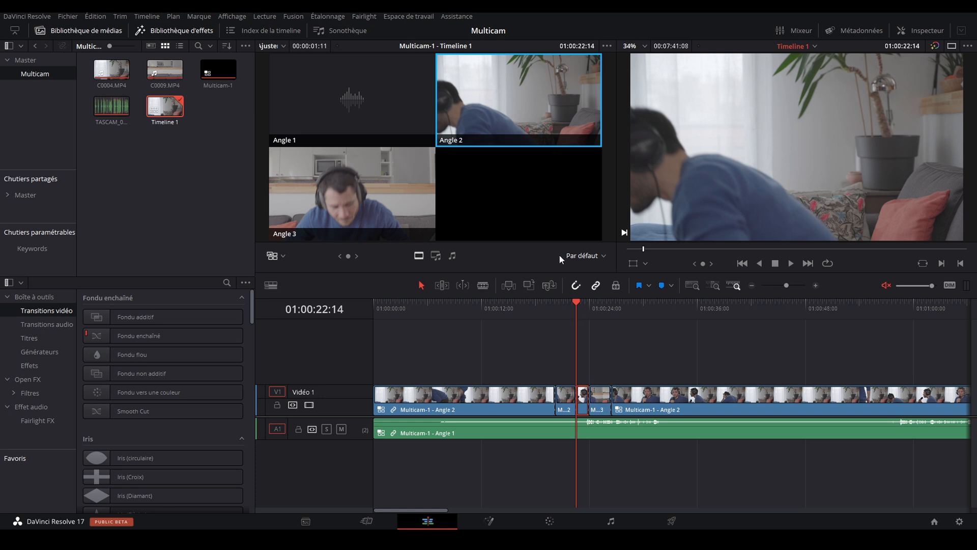
Change the multicam angle of the V1 segment starting at about 01:00:22:14 to Angle 3.
{"action": "right_click", "coordinate": [584, 397]}
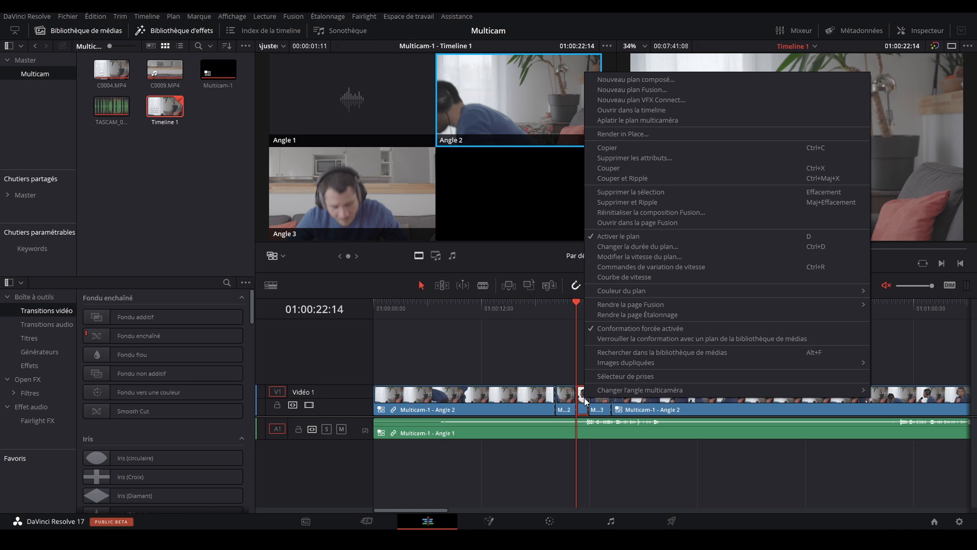
{"action": "mouse_move", "coordinate": [687, 392]}
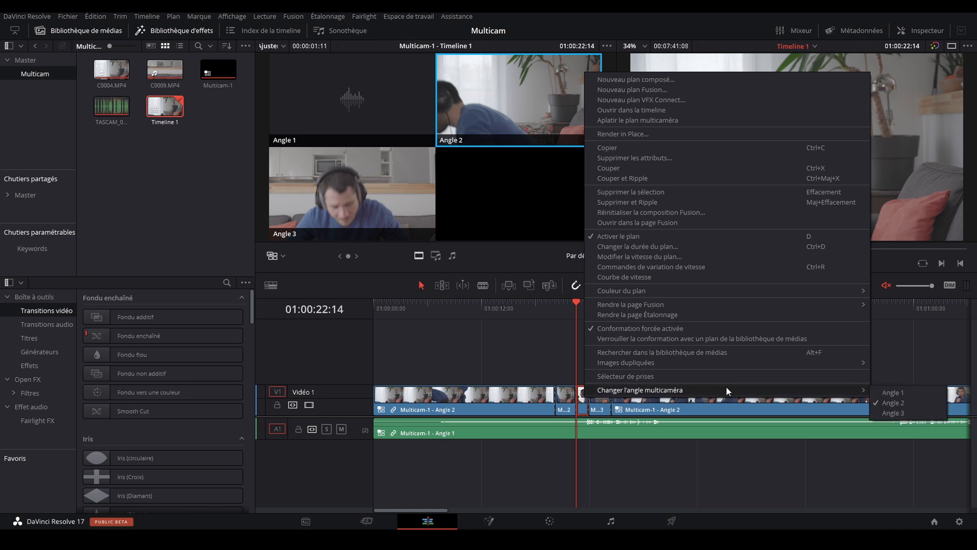
{"action": "left_click", "coordinate": [890, 413]}
{"action": "key", "text": "Down"}
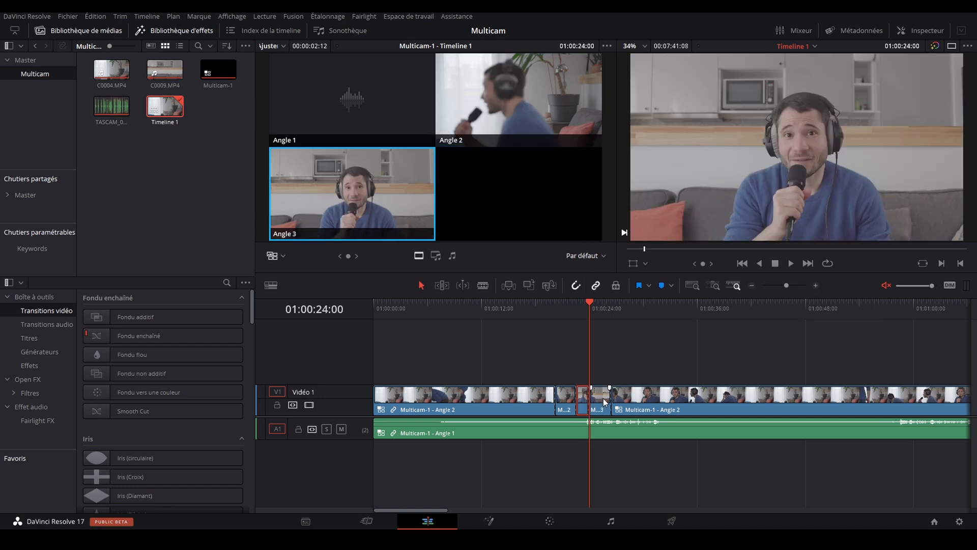
{"action": "right_click", "coordinate": [605, 403]}
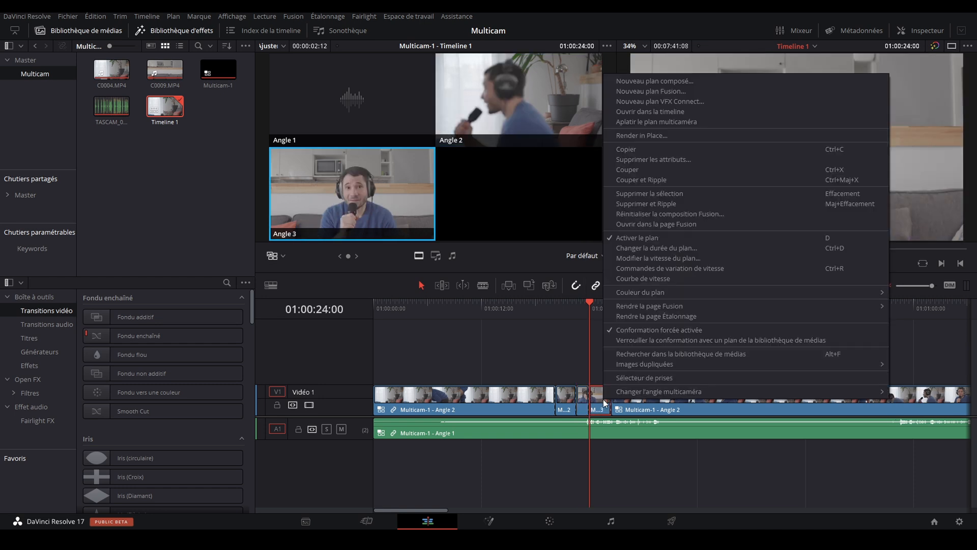
{"action": "mouse_move", "coordinate": [723, 387]}
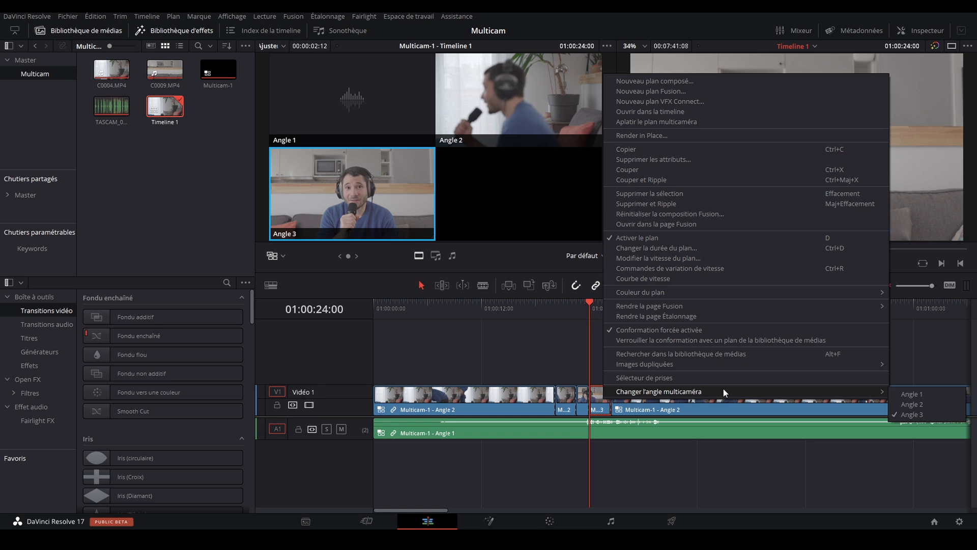
{"action": "left_click", "coordinate": [594, 355]}
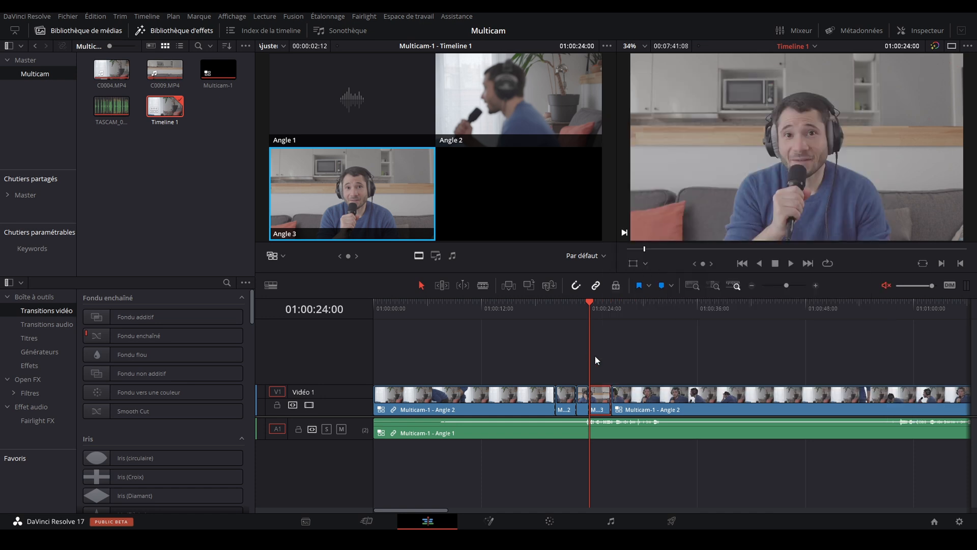
Cut the video to Angle 2 at about 01:00:24:21 and back to Angle 3 about half a second further on during playback.
{"action": "key", "text": "Right"}
{"action": "key", "text": "space"}
{"action": "key", "text": "space"}
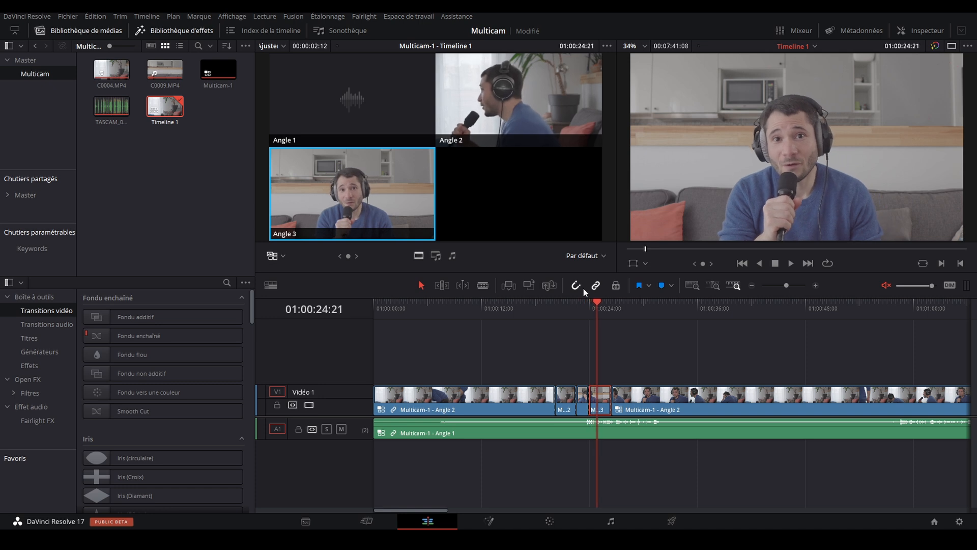
{"action": "left_click", "coordinate": [500, 97]}
{"action": "key", "text": "space"}
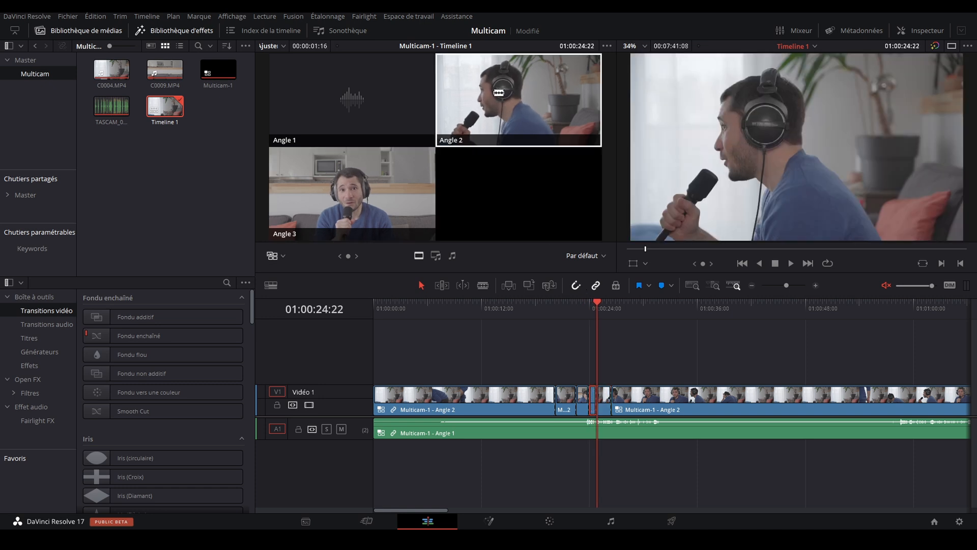
{"action": "left_click", "coordinate": [349, 200]}
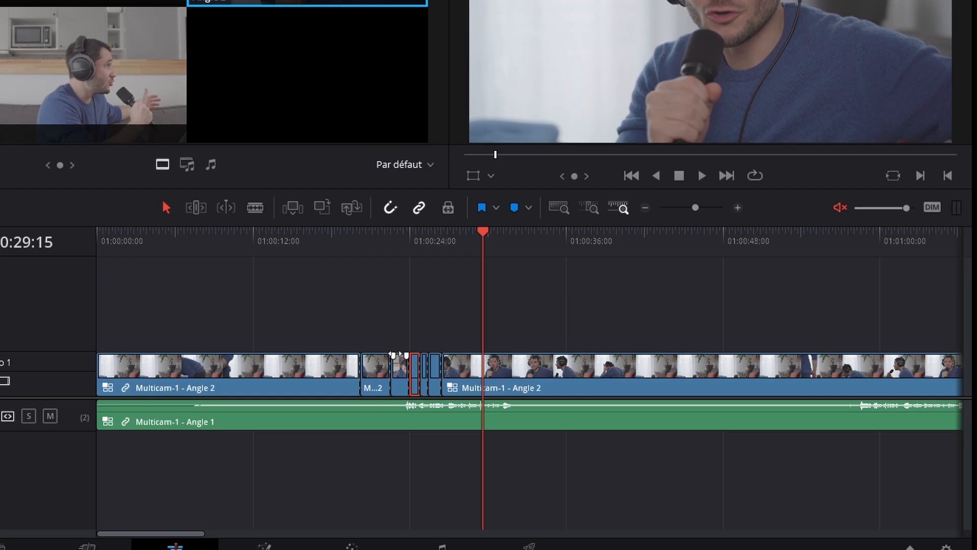
Review the edited angle cuts by playing the timeline from 01:00:20:06 to 01:00:24:16.
{"action": "left_click_drag", "start_coordinate": [578, 386], "coordinate": [580, 387]}
{"action": "left_click_drag", "start_coordinate": [397, 355], "coordinate": [398, 354]}
{"action": "left_click_drag", "start_coordinate": [391, 248], "coordinate": [366, 237]}
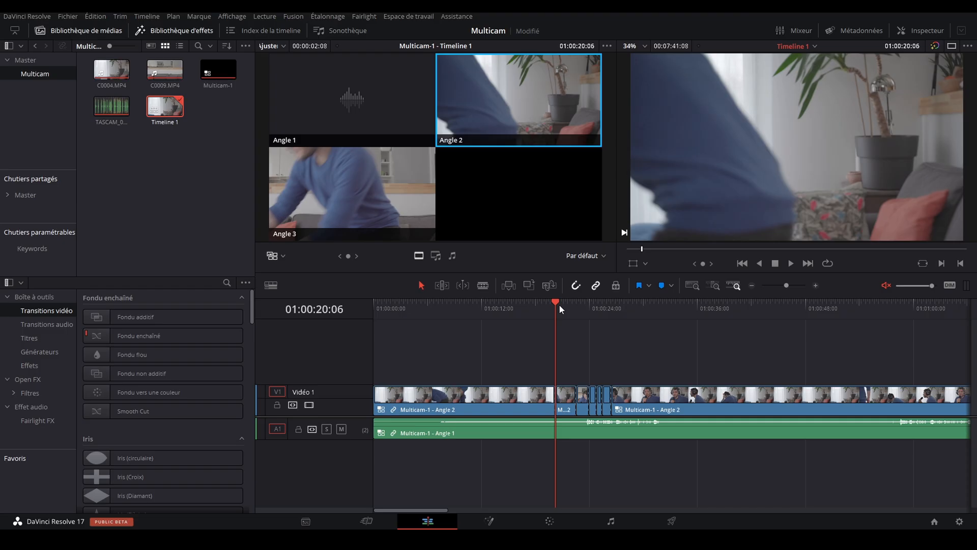
{"action": "key", "text": "space"}
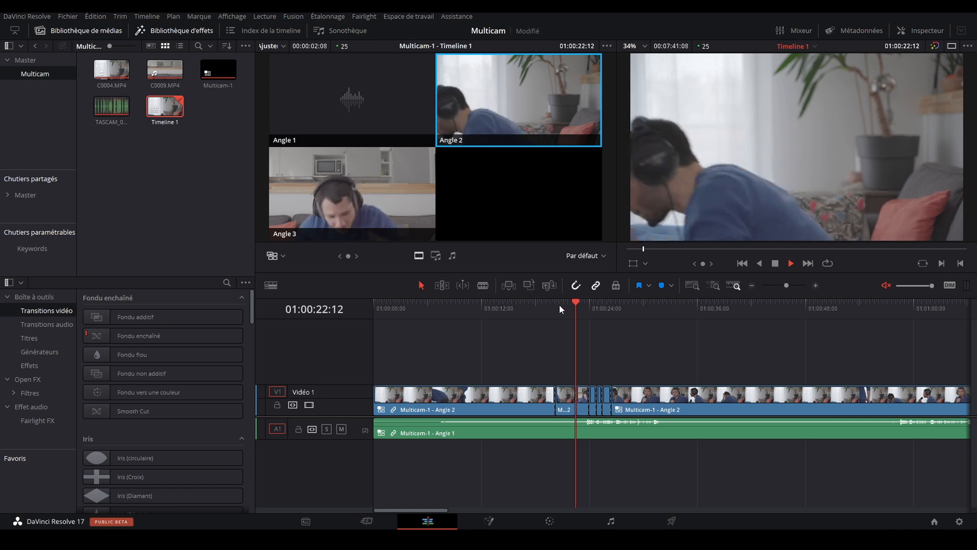
{"action": "key", "text": "space"}
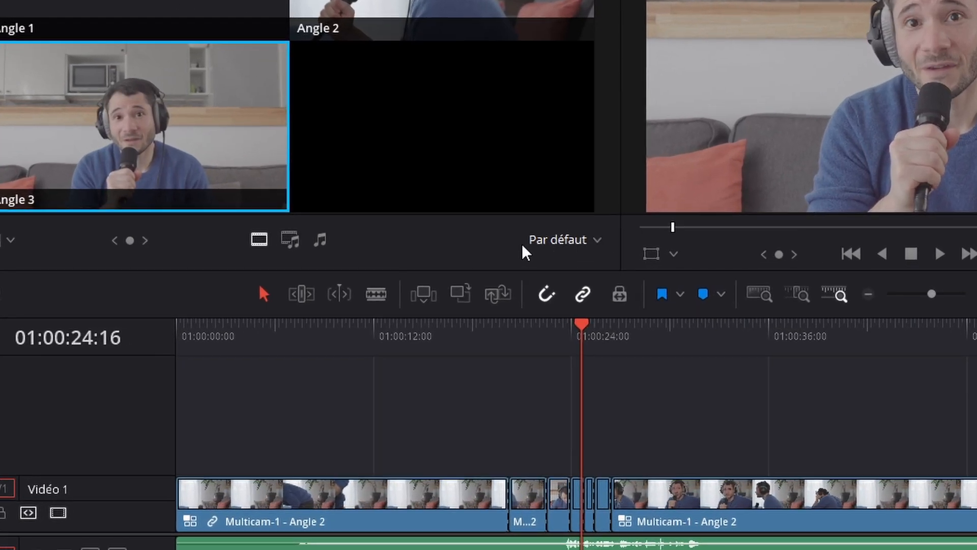
Set the multicam viewer's angle grid to 4x4.
{"action": "left_click", "coordinate": [603, 256]}
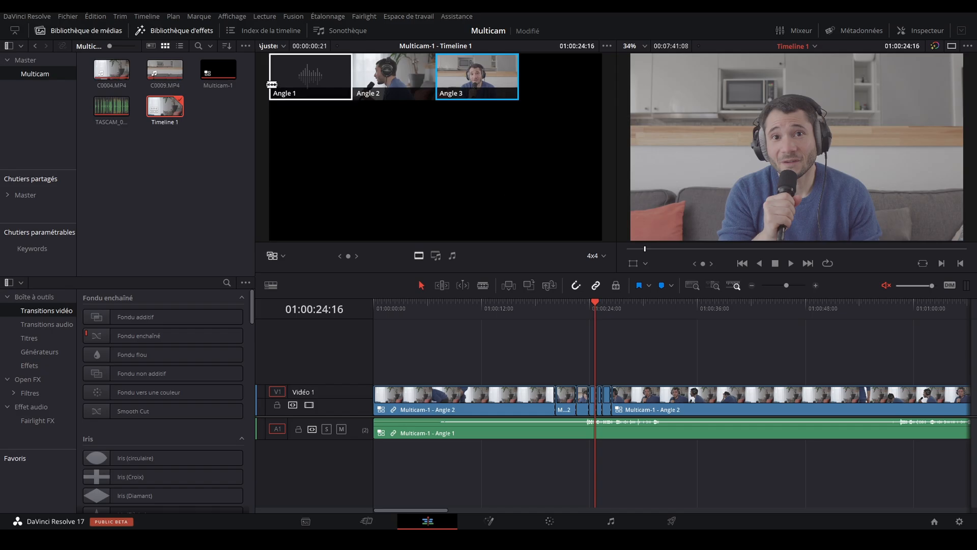